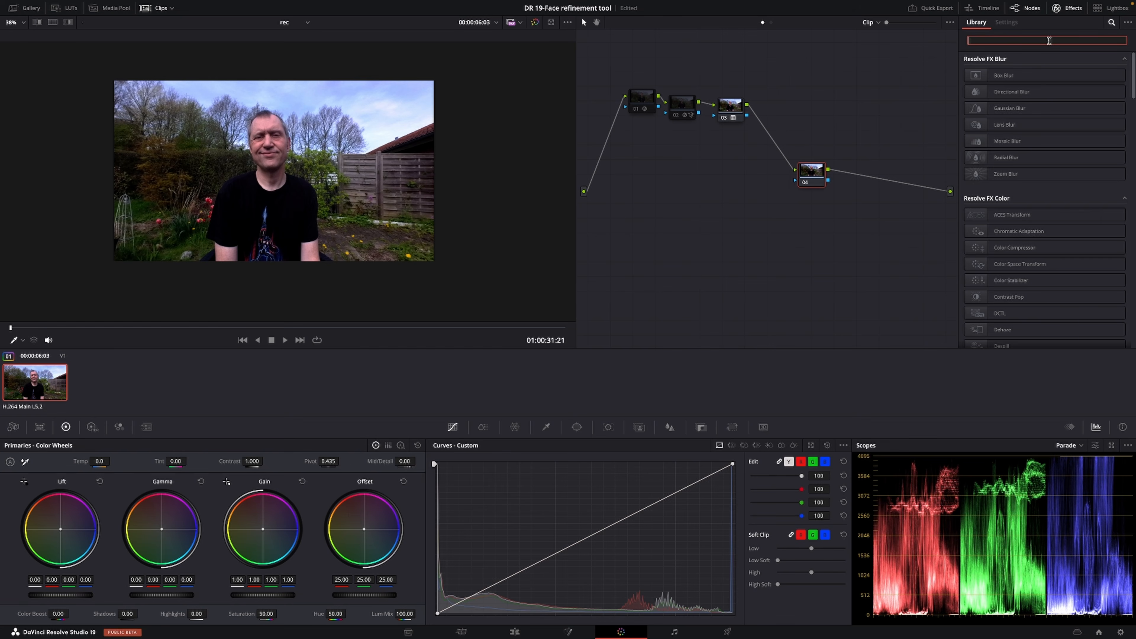
Apply the Face Refinement effect to node 04 and track the face through the clip
type("fac")
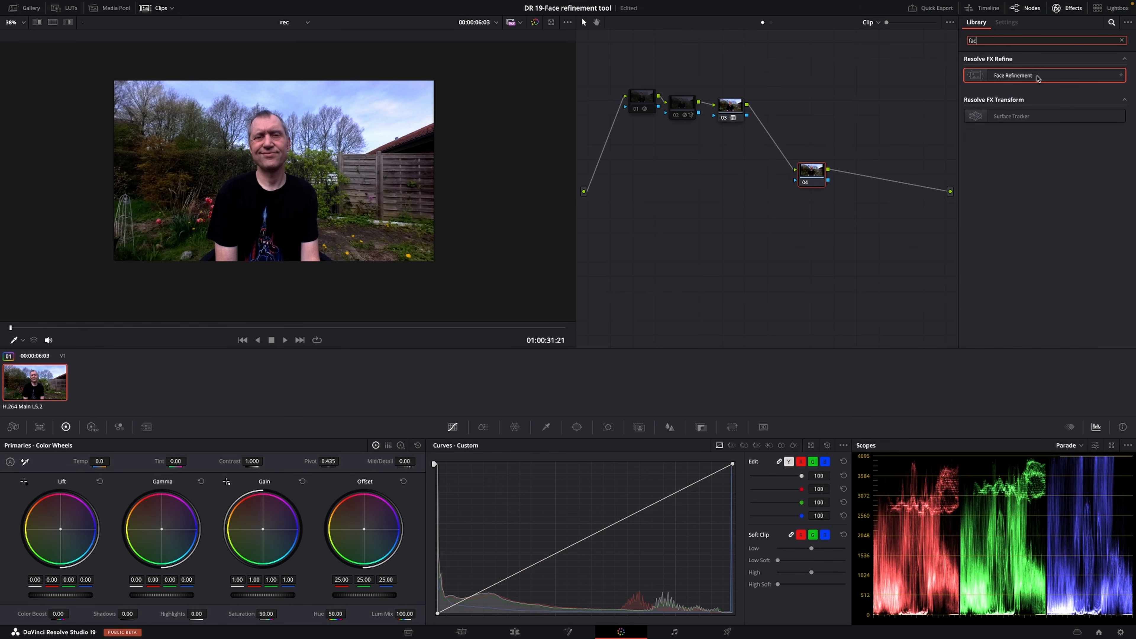
left_click_drag(1034, 76, 813, 177)
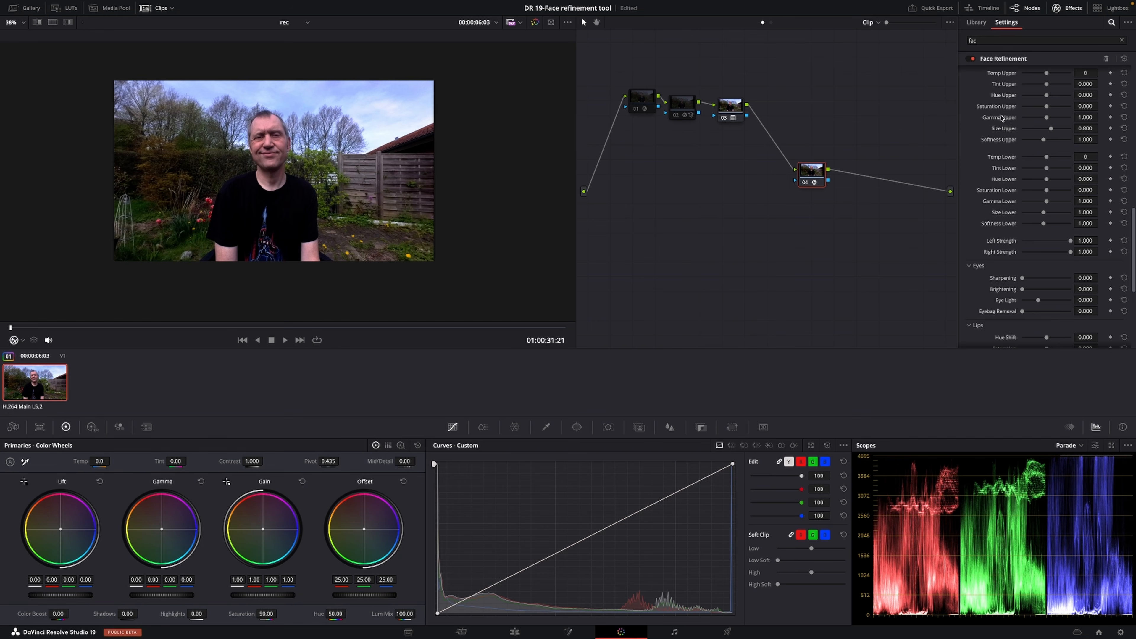
scroll(1001, 118, "up", 10)
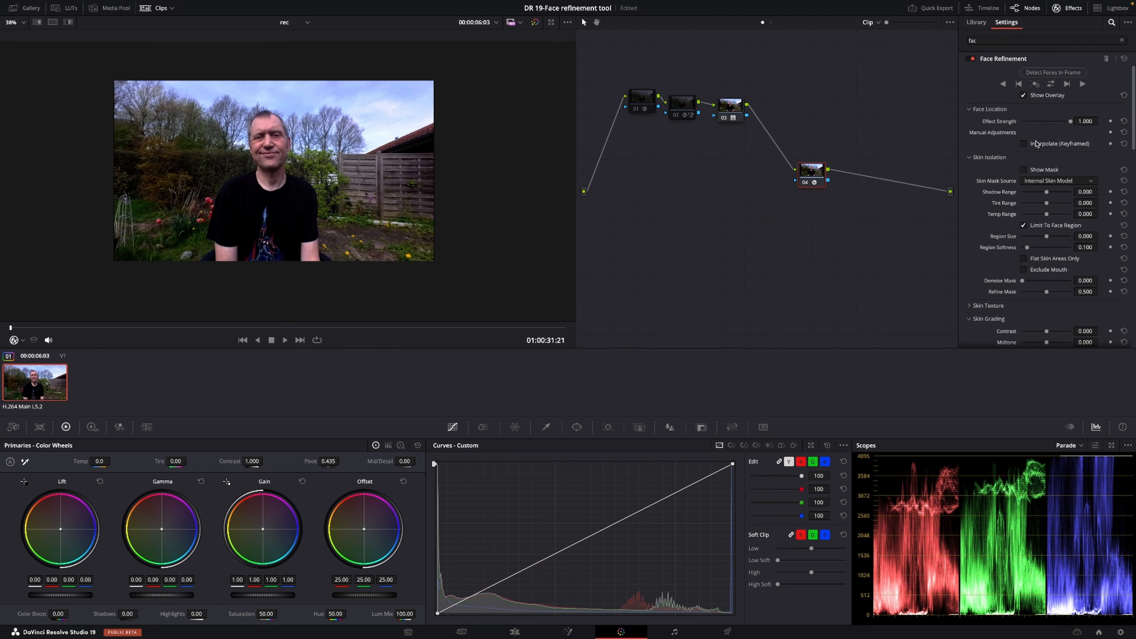
left_click(1051, 85)
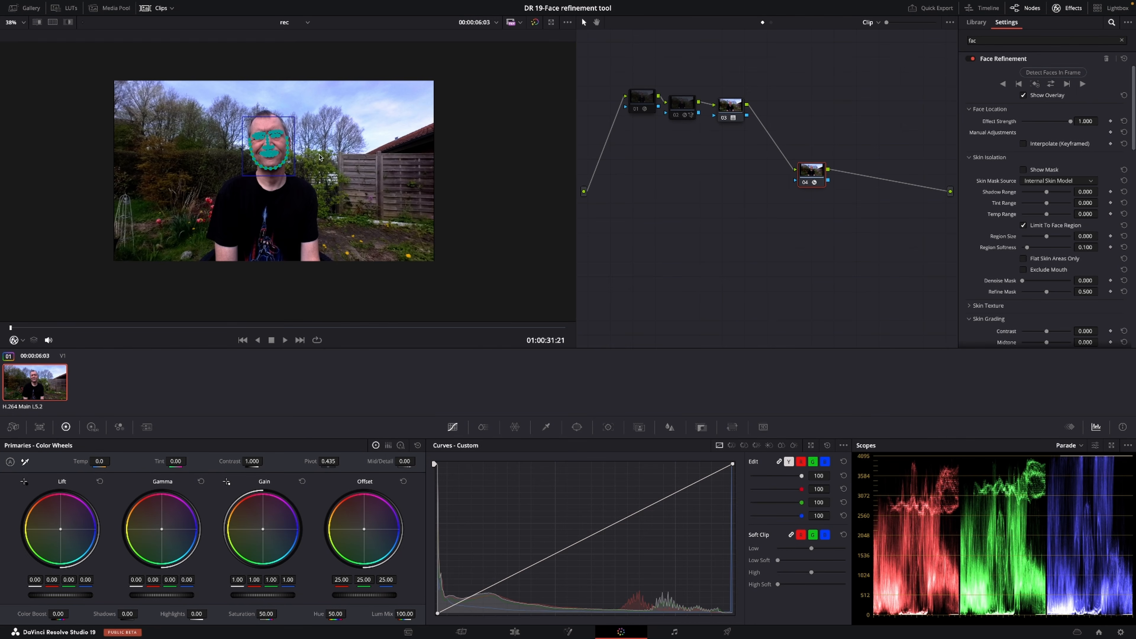
Check the tracked face outline up close and turn off the tracking overlay
scroll(321, 159, "up", 4)
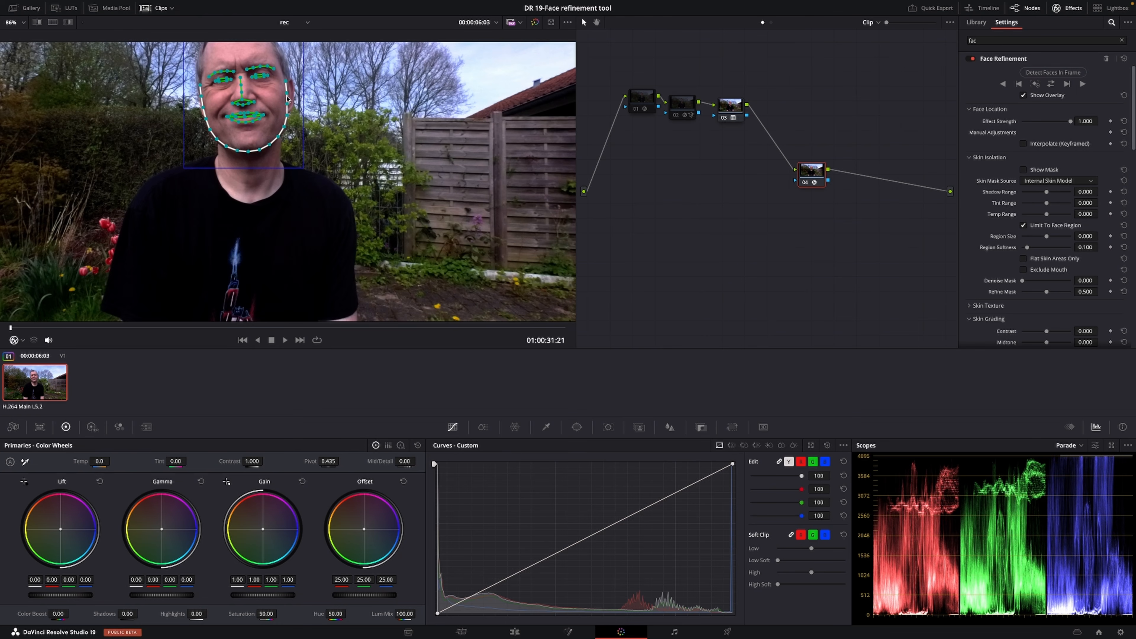
scroll(336, 132, "up", 1)
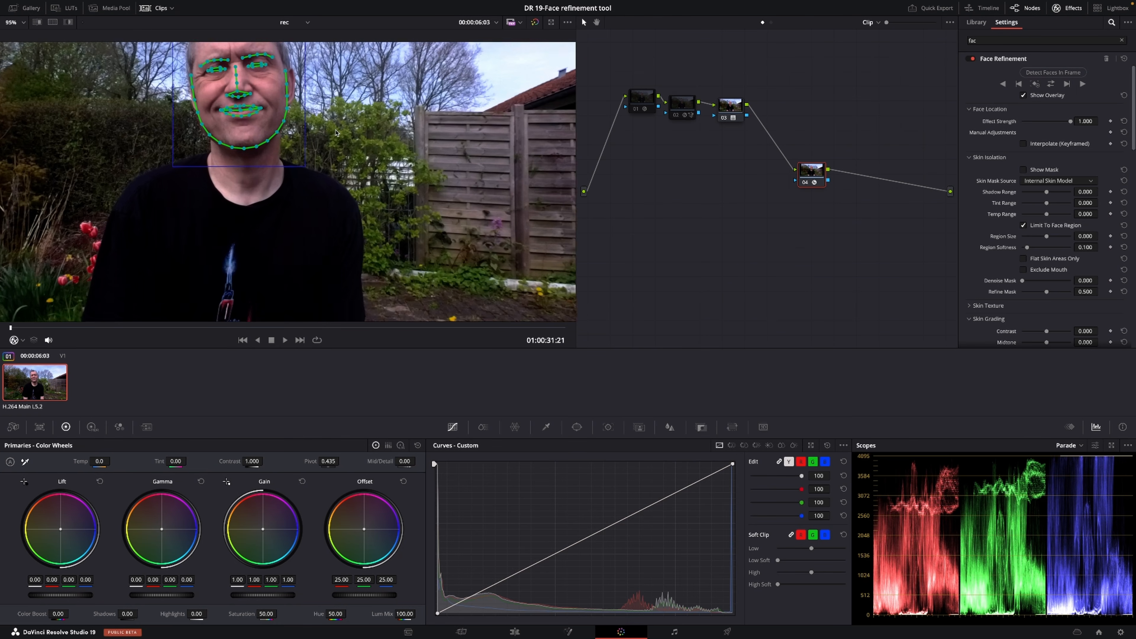
scroll(336, 133, "down", 5)
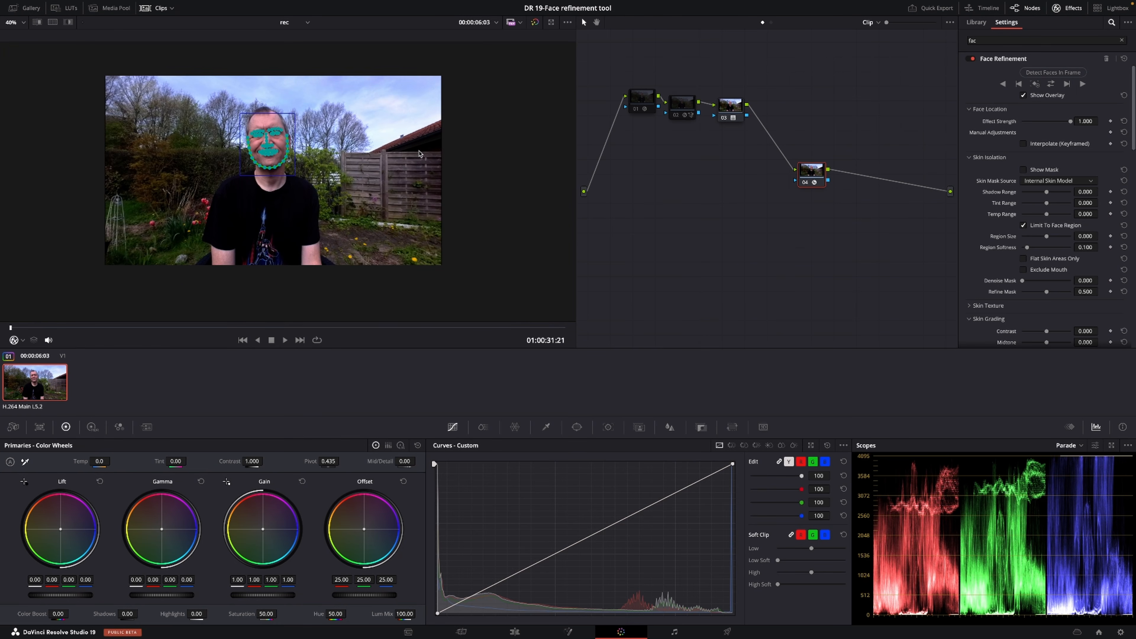
left_click(1023, 96)
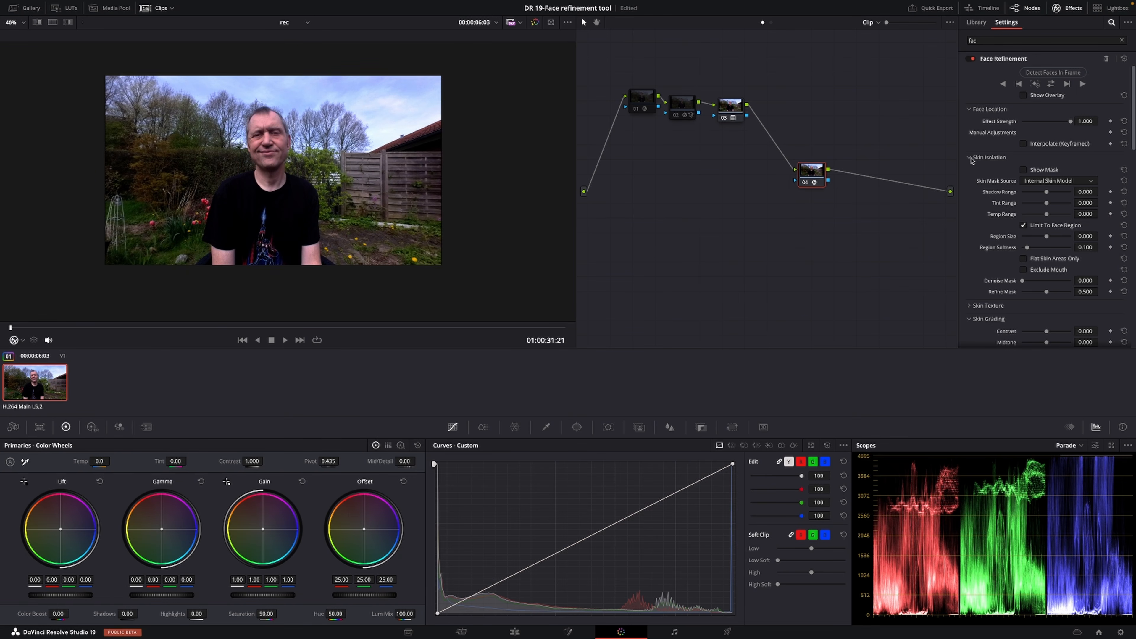
Show the skin mask, compare the mask sources None and Use Input Alpha, and return to Internal Skin Model
left_click(1023, 169)
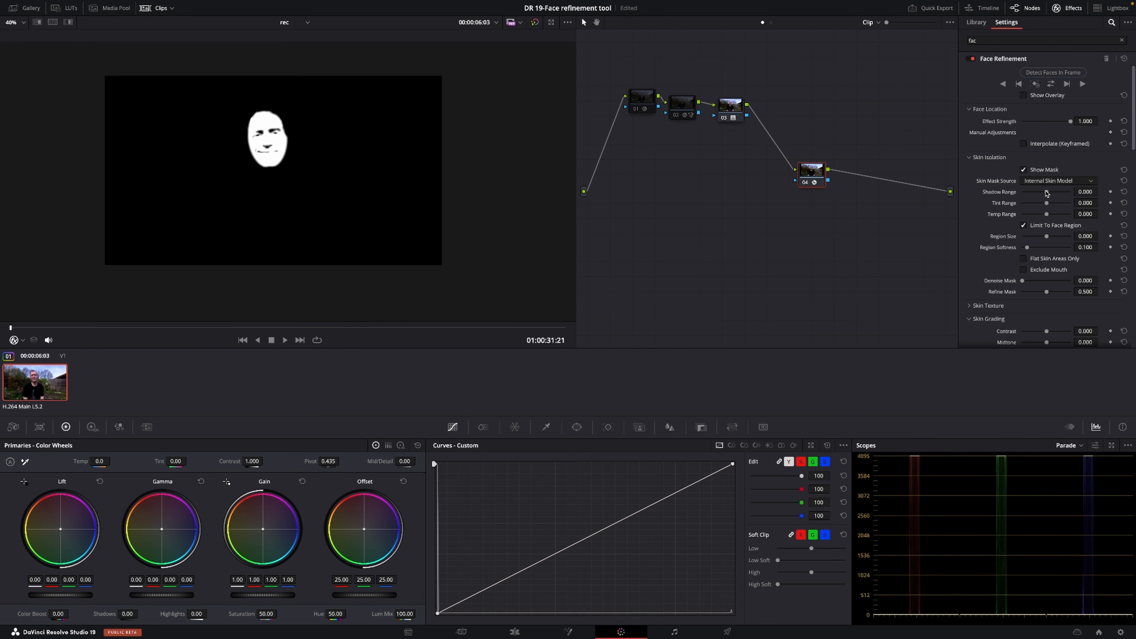
left_click(1054, 181)
left_click(1052, 191)
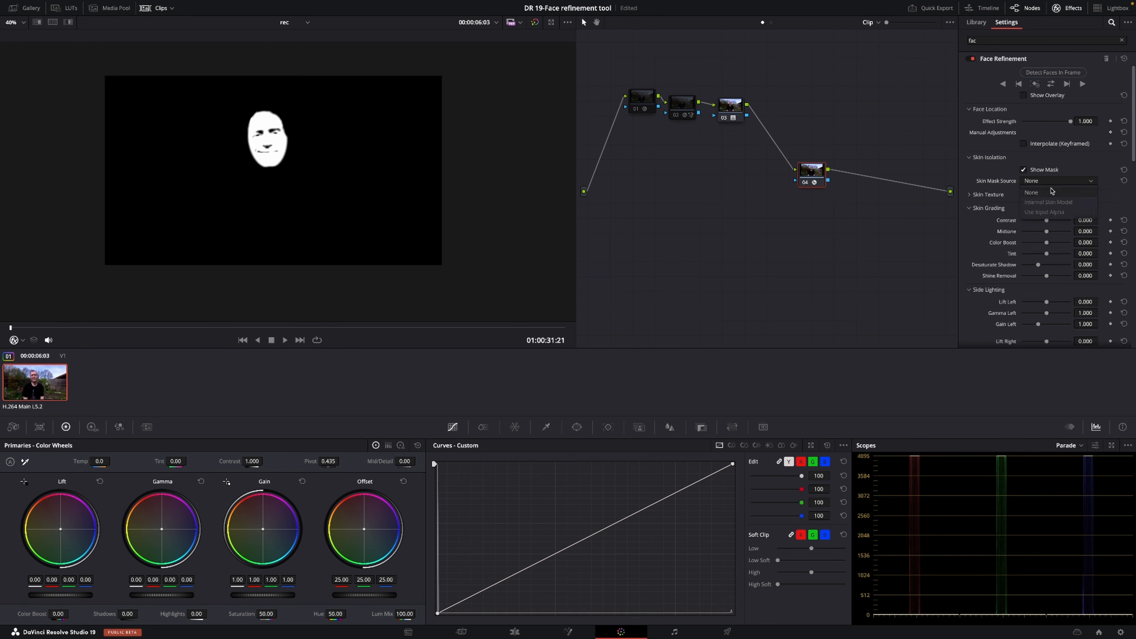
left_click(1052, 187)
left_click(1054, 193)
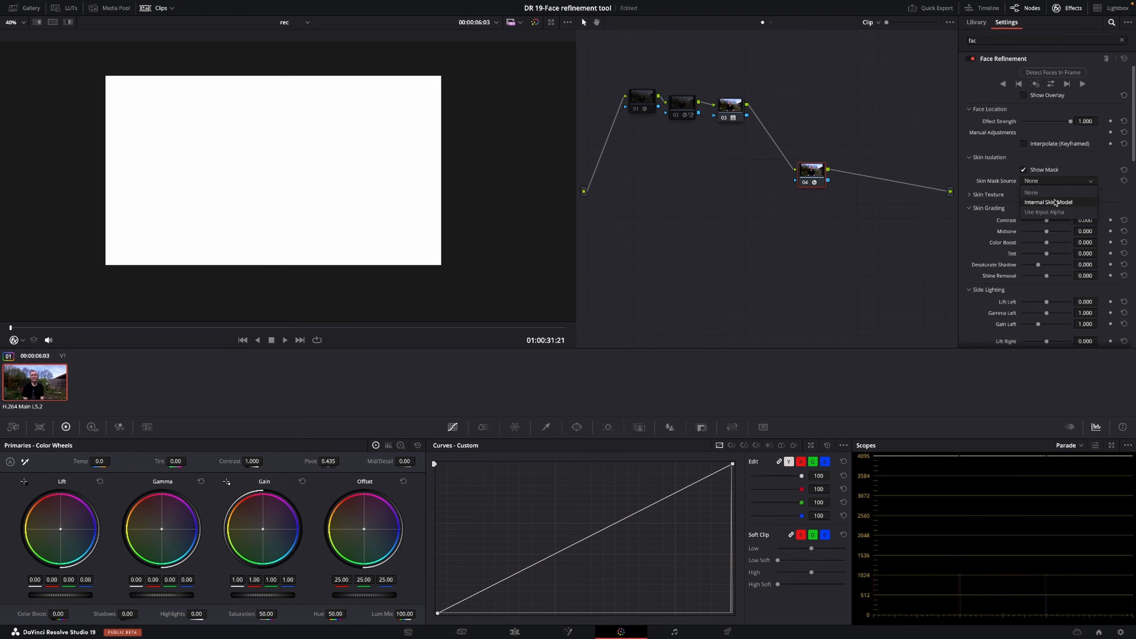
left_click(1053, 181)
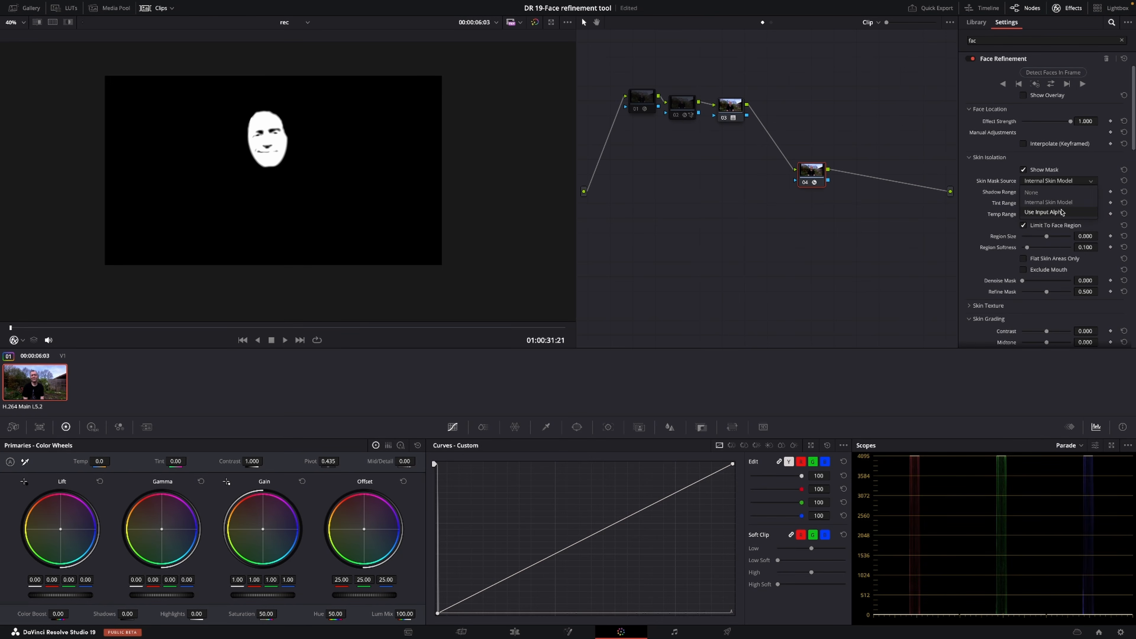
left_click(1062, 213)
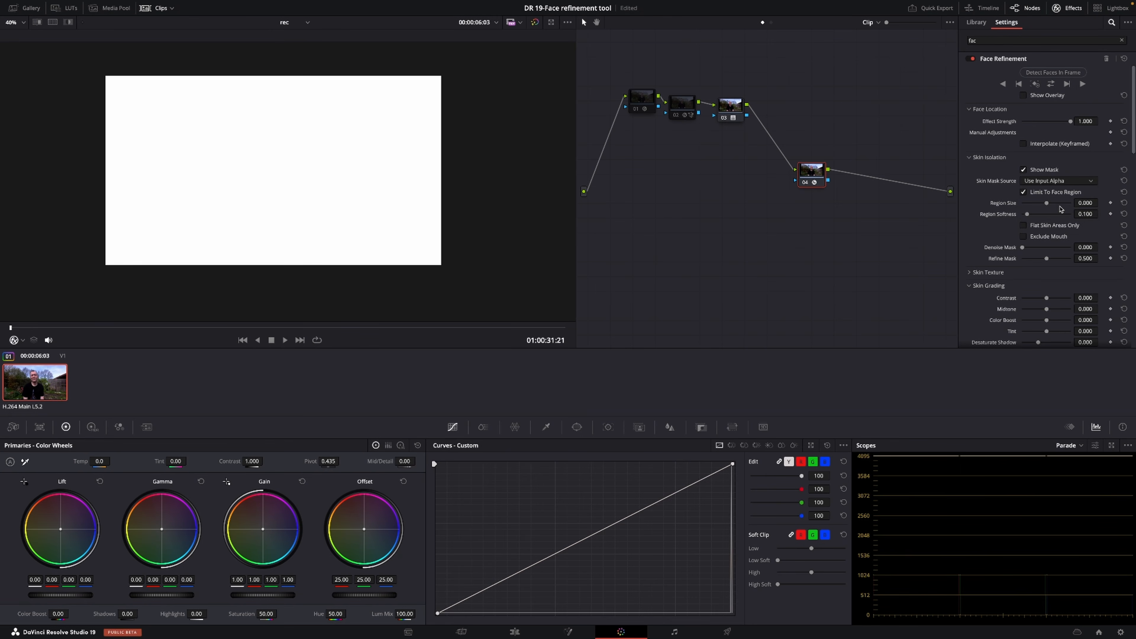
left_click(1057, 184)
left_click(1062, 202)
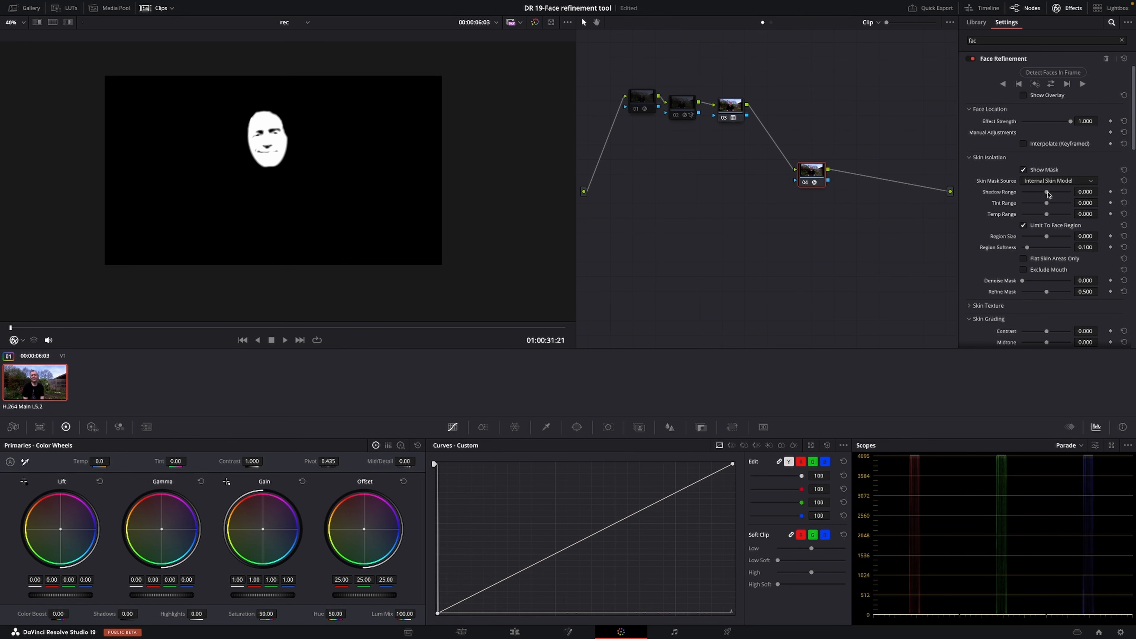
Try a lower Shadow Range on the skin mask, reset it, and hide the mask
left_click_drag(1048, 194, 1042, 194)
double_click(1002, 194)
left_click(1023, 170)
Try a Skin Texture Amount of -1.500 in Beauty Automatic mode and reset Amount and Scale to their defaults
scroll(1025, 175, "down", 5)
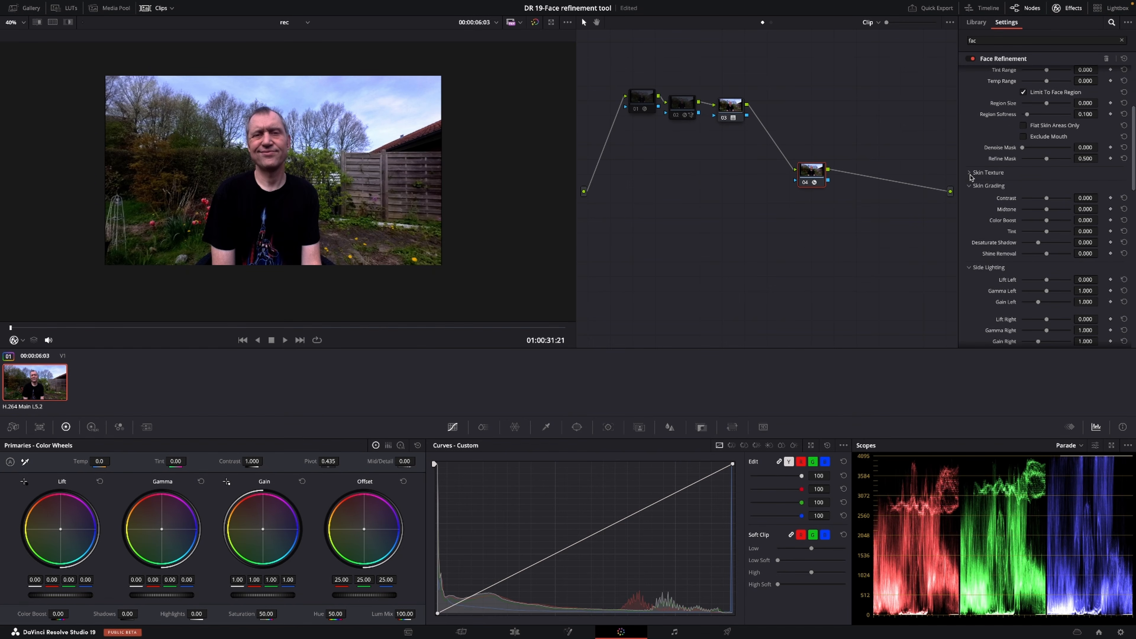
scroll(968, 152, "down", 1)
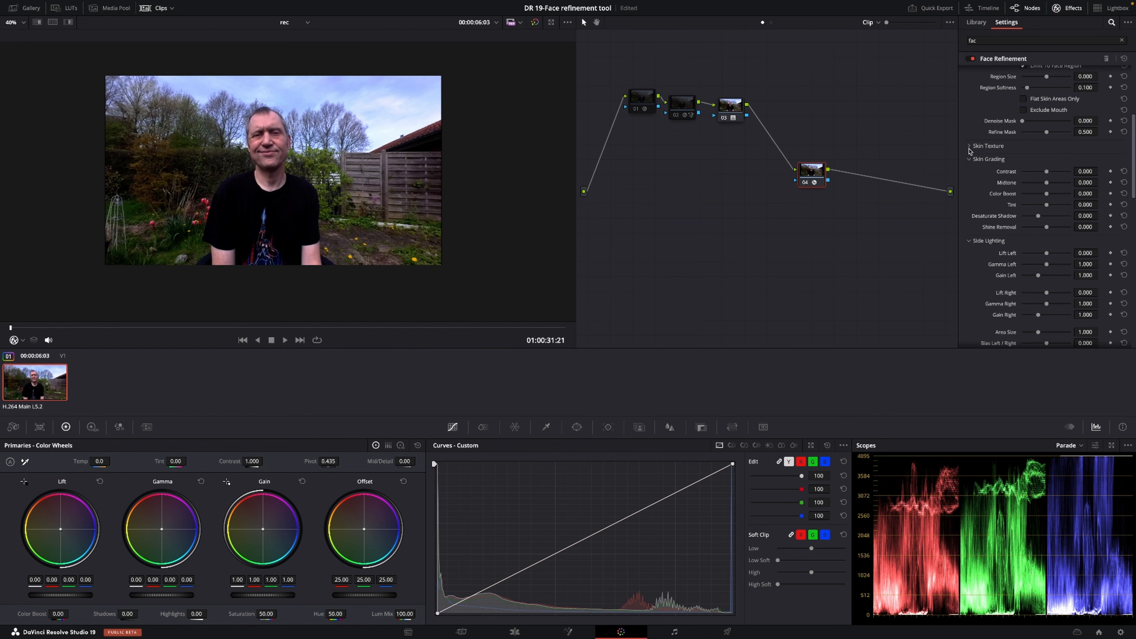
left_click(969, 149)
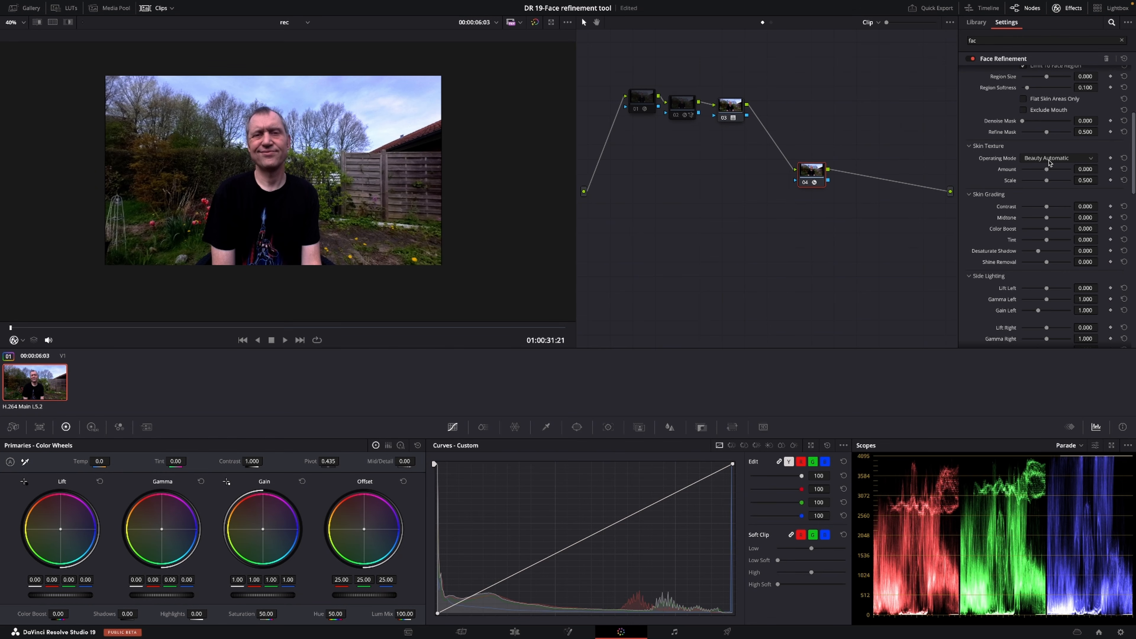
scroll(413, 207, "up", 2)
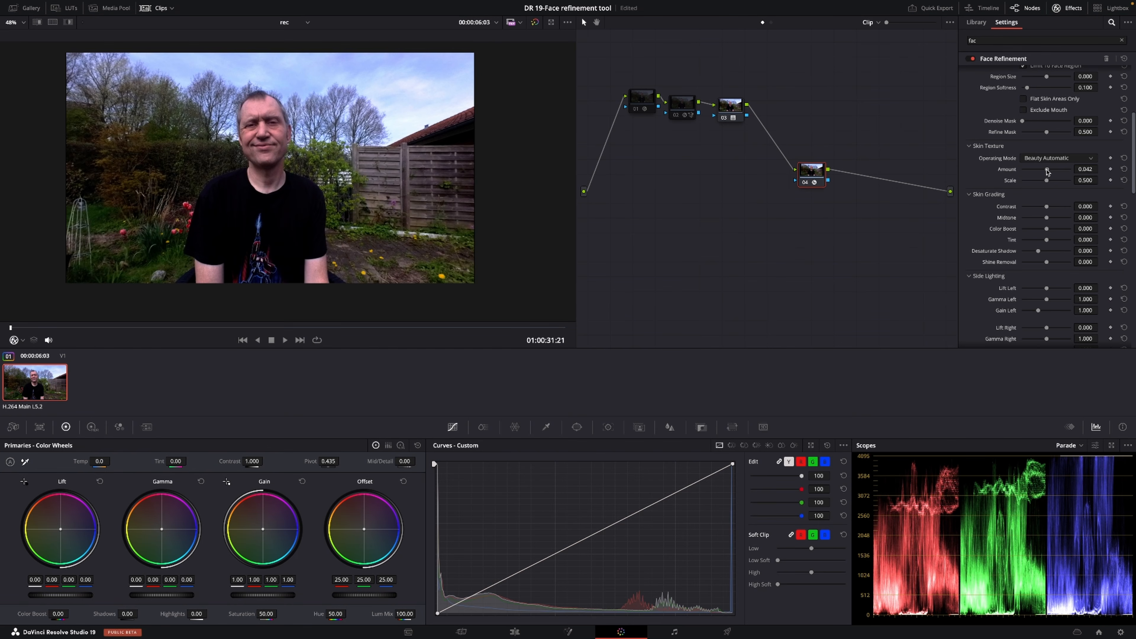
left_click_drag(1047, 172, 993, 173)
scroll(253, 151, "up", 2)
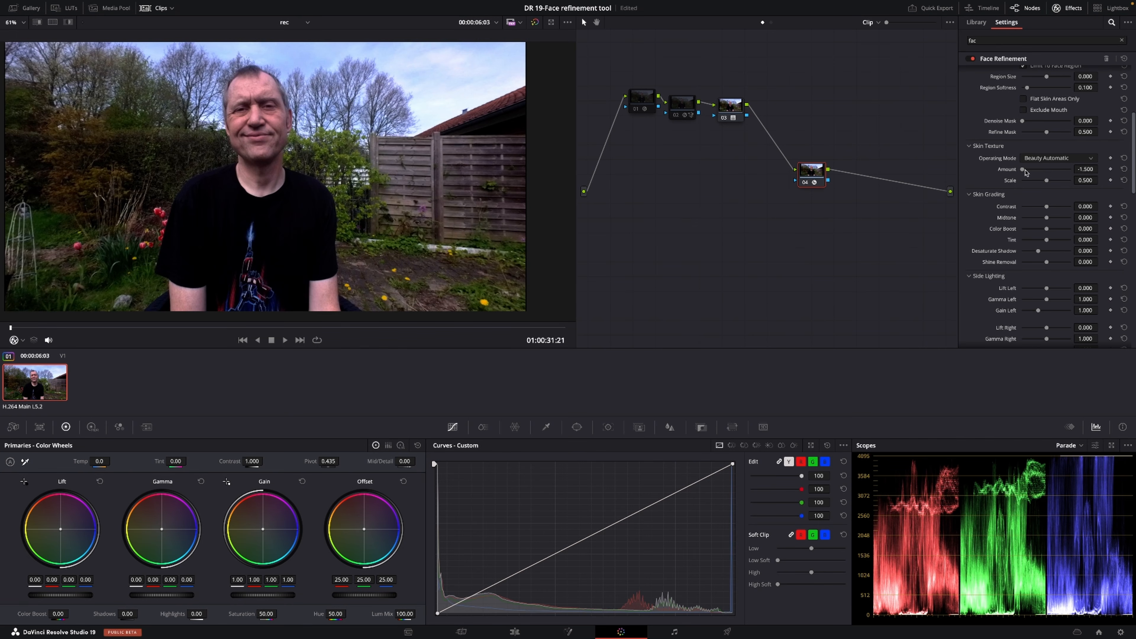
left_click_drag(1023, 170, 1057, 190)
double_click(1009, 179)
Set the Skin Grading Contrast to -0.009 and Midtone to 0.119 after trying the lowest contrast
scroll(1028, 167, "down", 3)
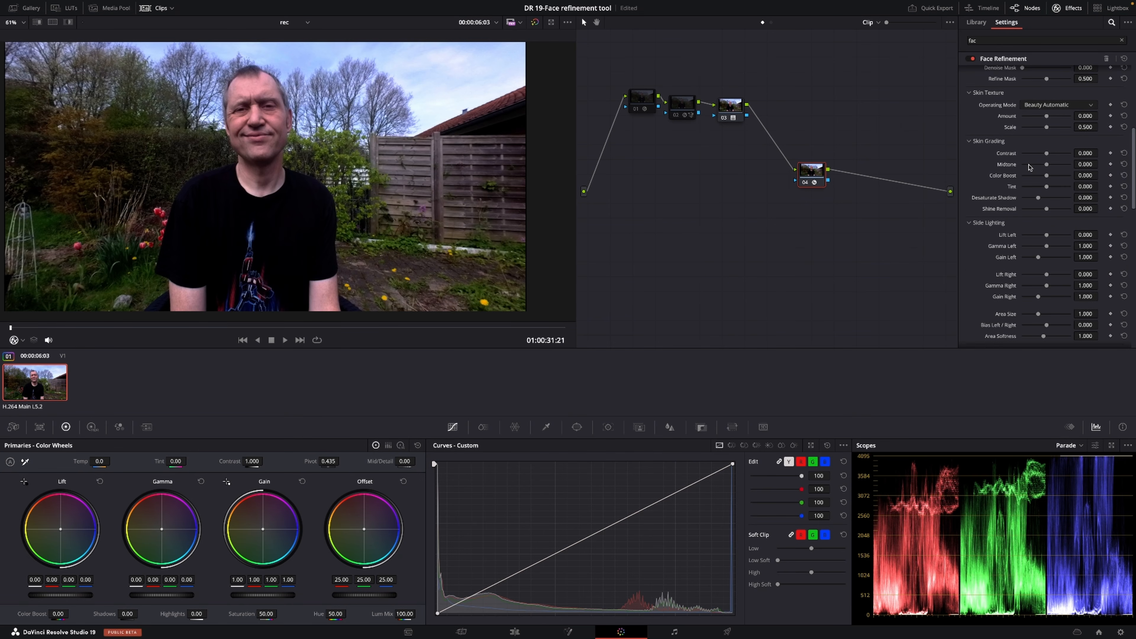
scroll(1029, 166, "down", 1)
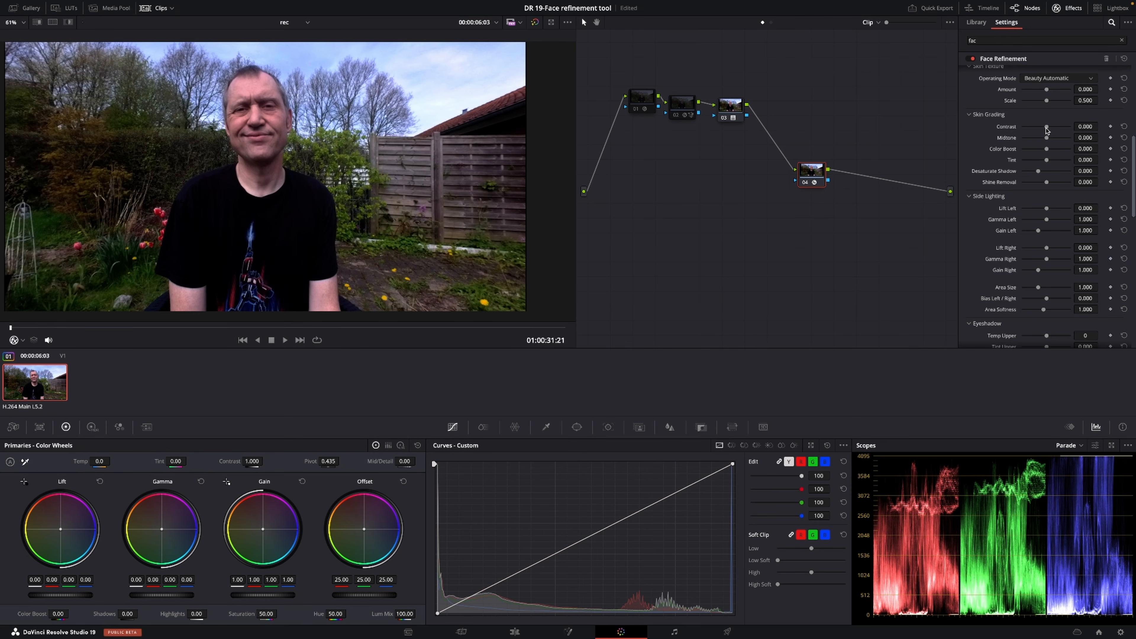
left_click_drag(1046, 129, 1001, 130)
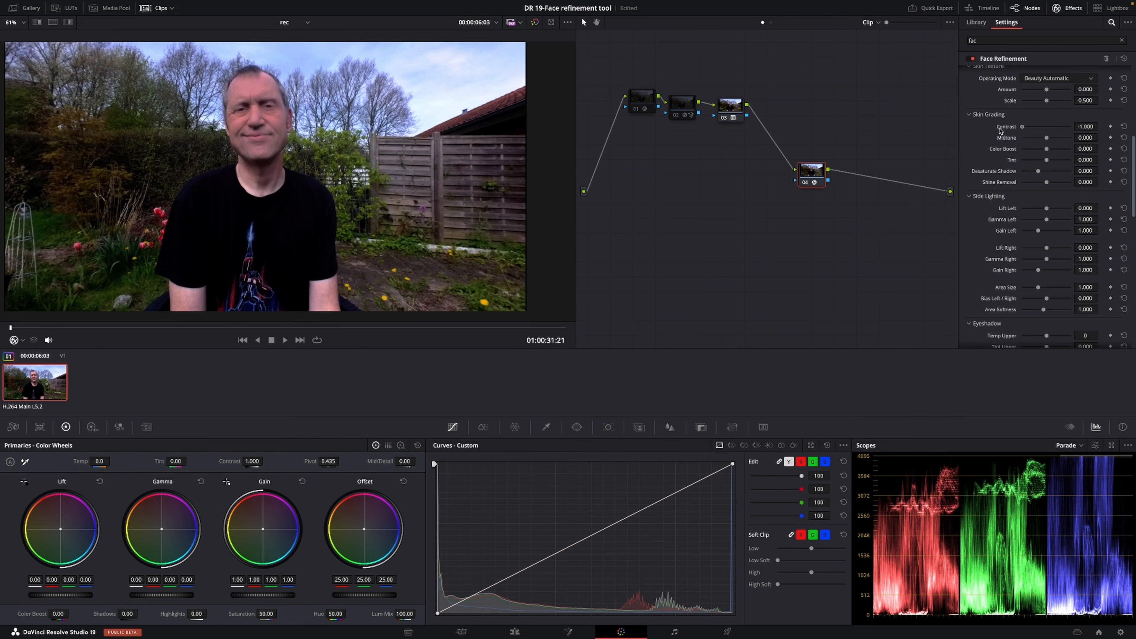
left_click_drag(1022, 128, 1050, 142)
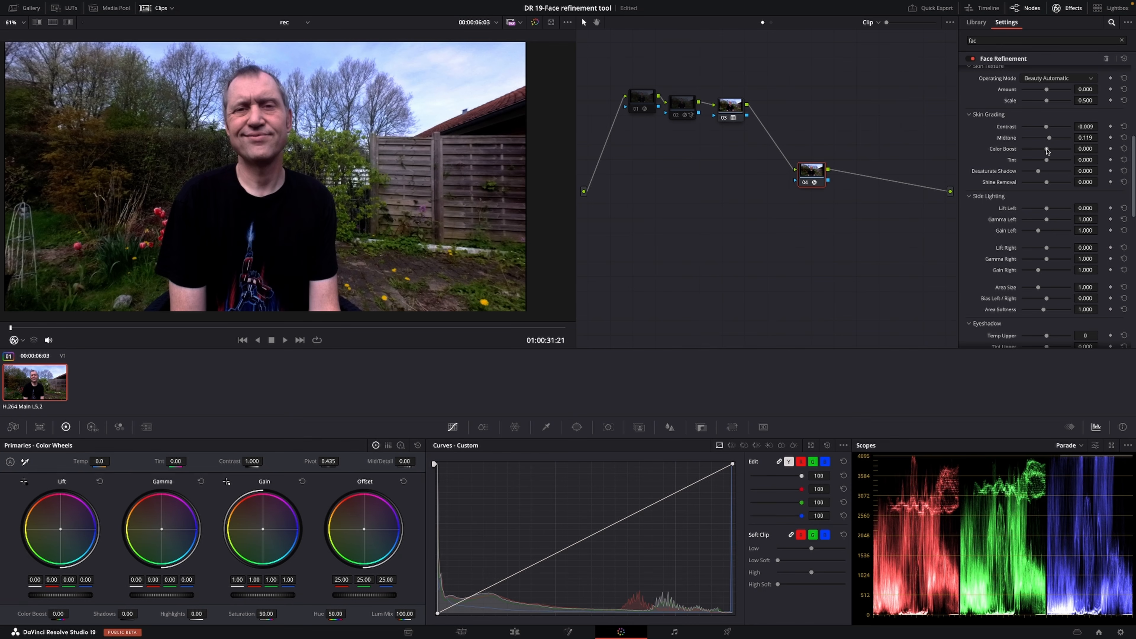
Try a Skin Grading Color Boost of -1.000 on the face and reset it
left_click_drag(1047, 150, 1003, 155)
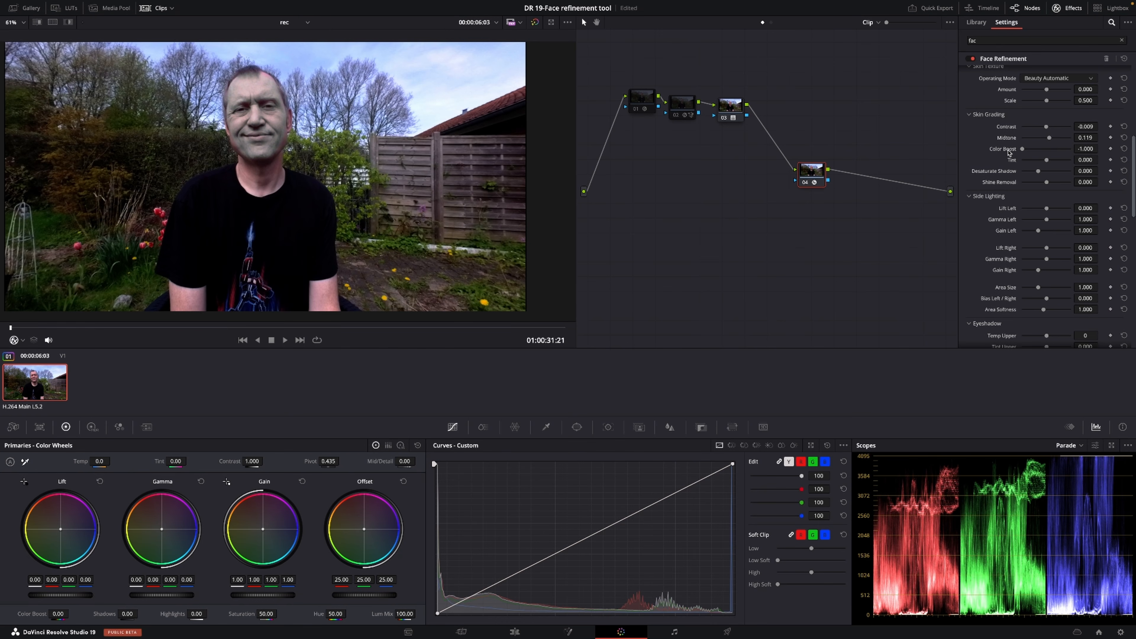
double_click(1007, 150)
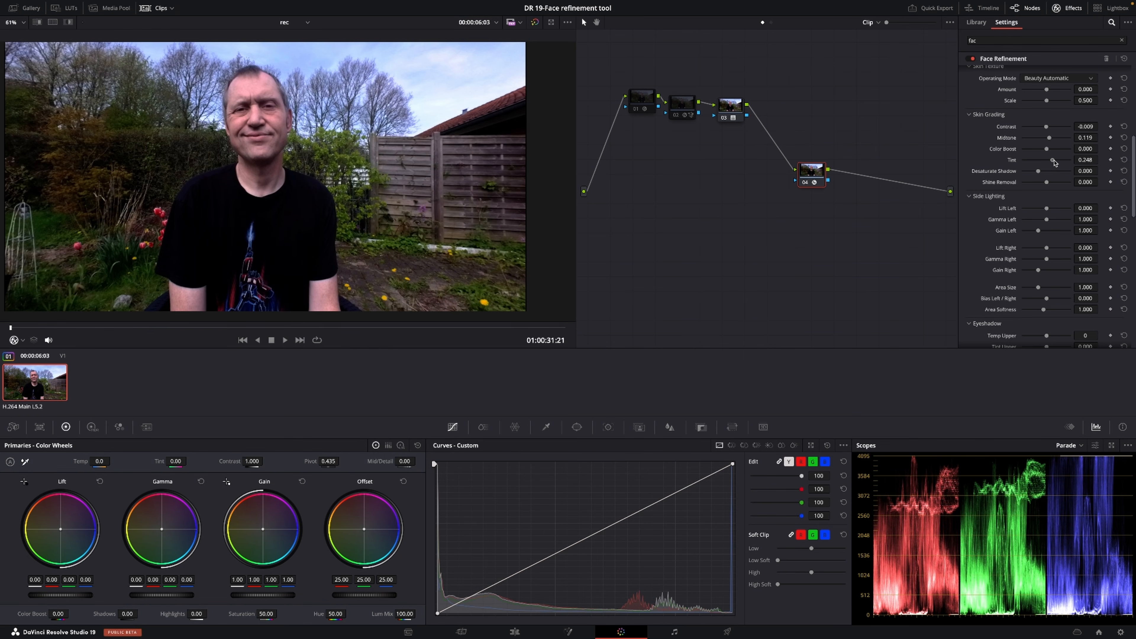
Set the skin Tint to 0.009 and Shine Removal to 0.670, leaving Desaturate Shadow at 0.000
mouse_move(1052, 163)
left_mouse_down()
mouse_move(1027, 160)
mouse_move(1072, 163)
mouse_move(1046, 169)
left_mouse_up()
left_click_drag(1039, 174, 1011, 174)
mouse_move(1047, 183)
left_mouse_down()
mouse_move(988, 184)
mouse_move(1062, 183)
left_mouse_up()
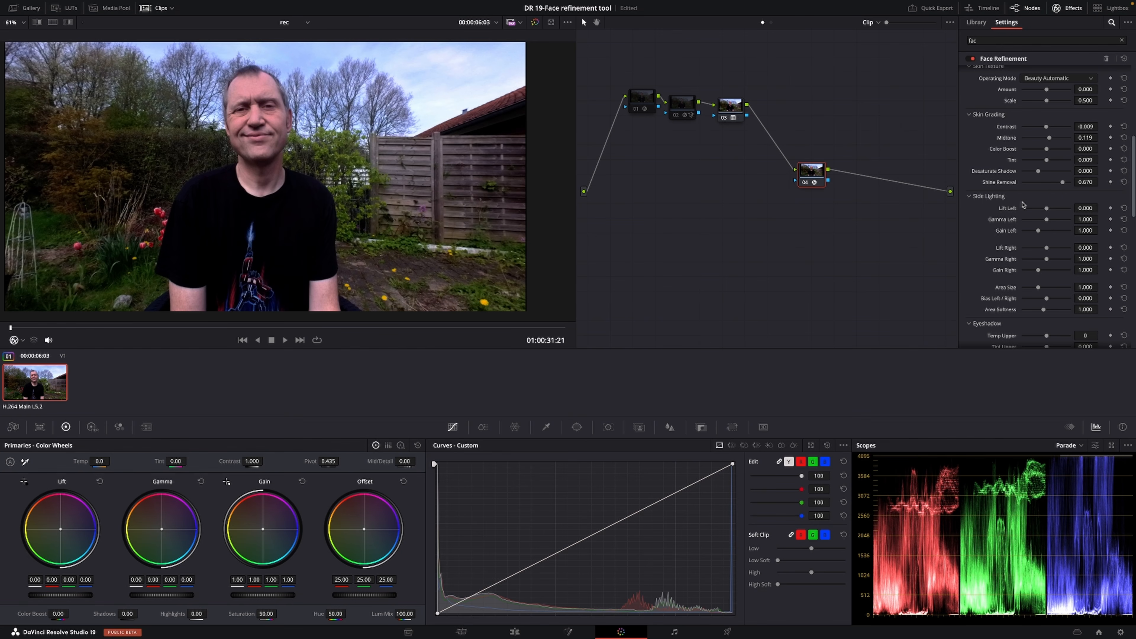
Adjust the left Side Lighting to Lift 0.024, Gamma 0.959 and Gain 1.161
scroll(1020, 207, "down", 2)
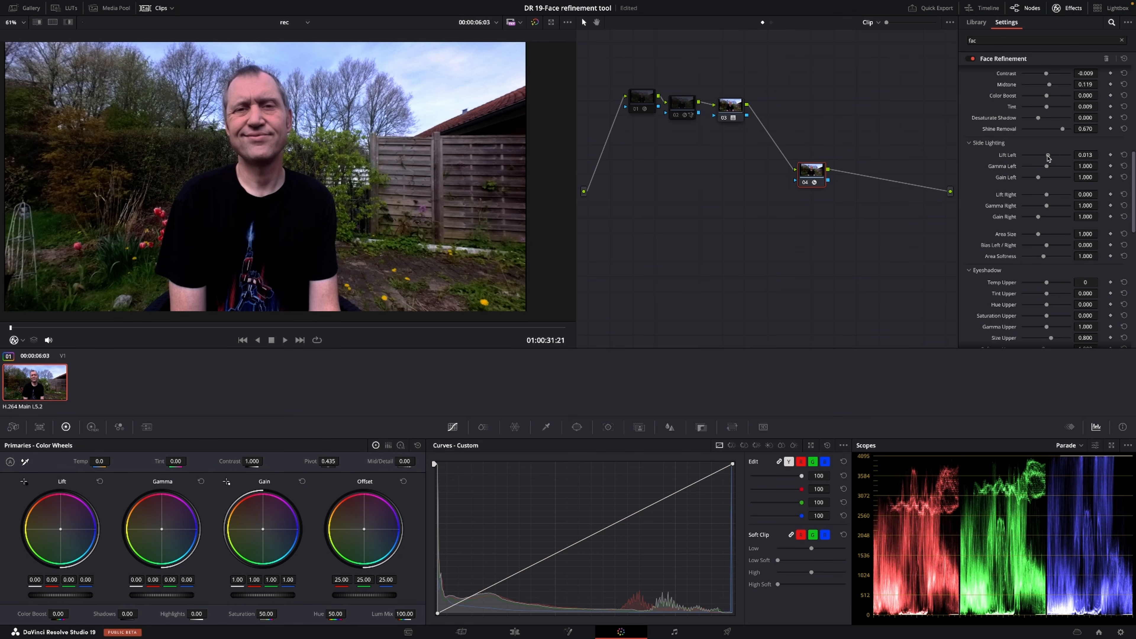
mouse_move(1048, 155)
left_mouse_down()
mouse_move(1114, 154)
mouse_move(1053, 148)
left_mouse_up()
mouse_move(1047, 171)
left_mouse_down()
mouse_move(1058, 170)
mouse_move(1013, 170)
mouse_move(1056, 168)
mouse_move(1036, 170)
mouse_move(1058, 156)
left_mouse_up()
left_click_drag(1039, 179, 1049, 162)
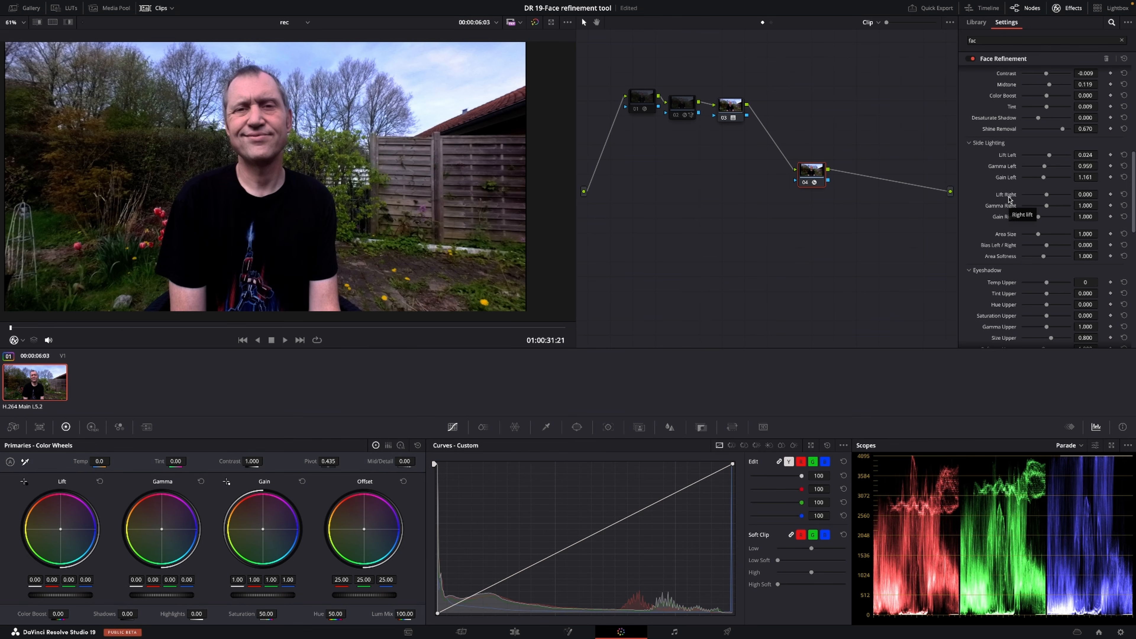
Try an upper Eyeshadow temperature of 2946 and reset it
scroll(1009, 199, "down", 2)
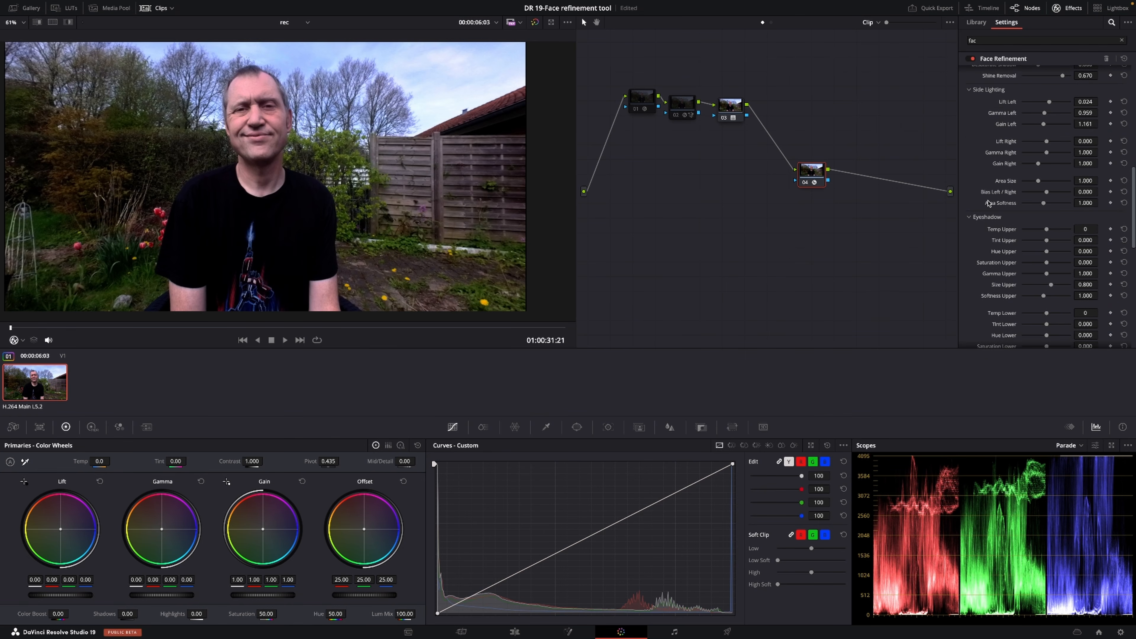
scroll(975, 181, "down", 1)
scroll(974, 182, "down", 1)
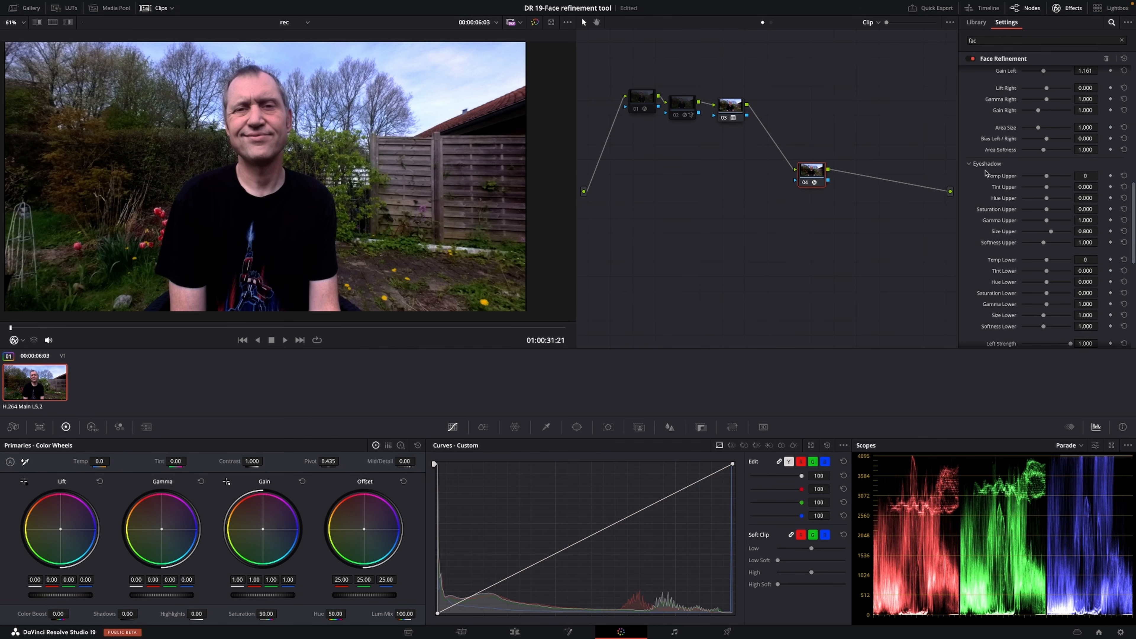
left_click_drag(1047, 176, 1070, 184)
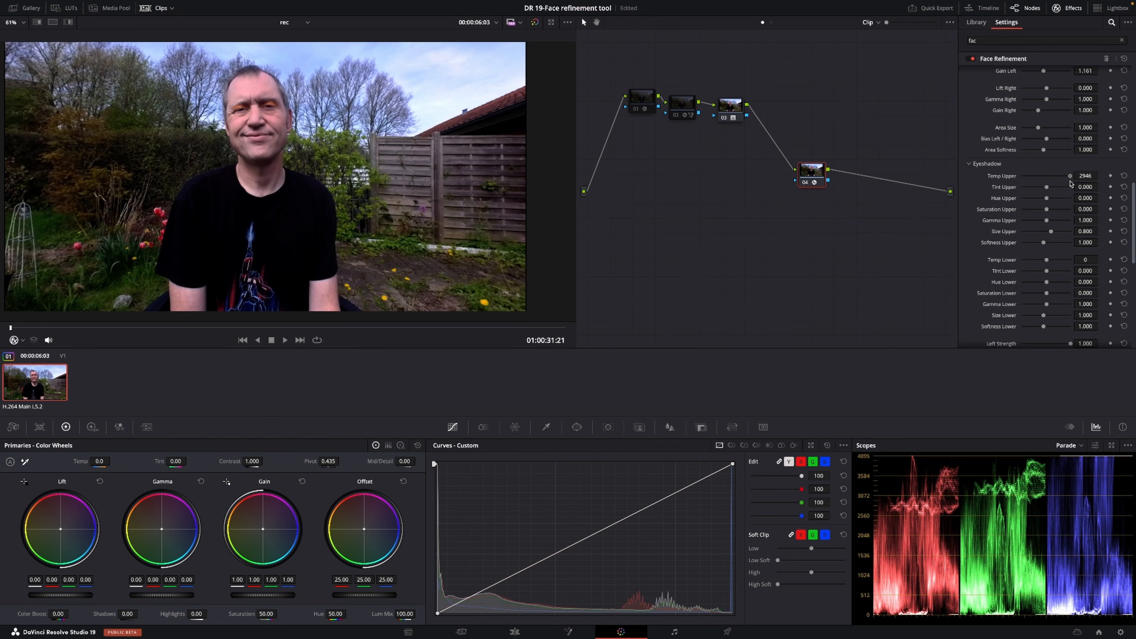
double_click(1012, 178)
Refine the eyes with Sharpening 0.413, Brightening 0.294, Eye Light 0.422 and Eyebag Removal 0.321
scroll(1015, 182, "down", 1)
scroll(1014, 182, "down", 4)
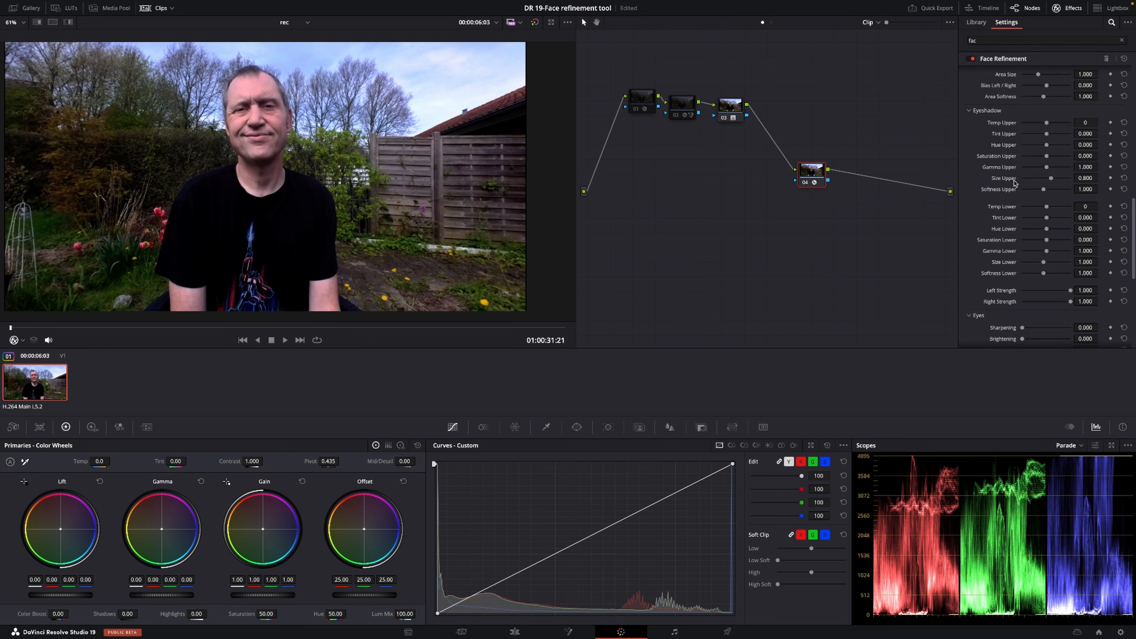
scroll(1014, 183, "down", 2)
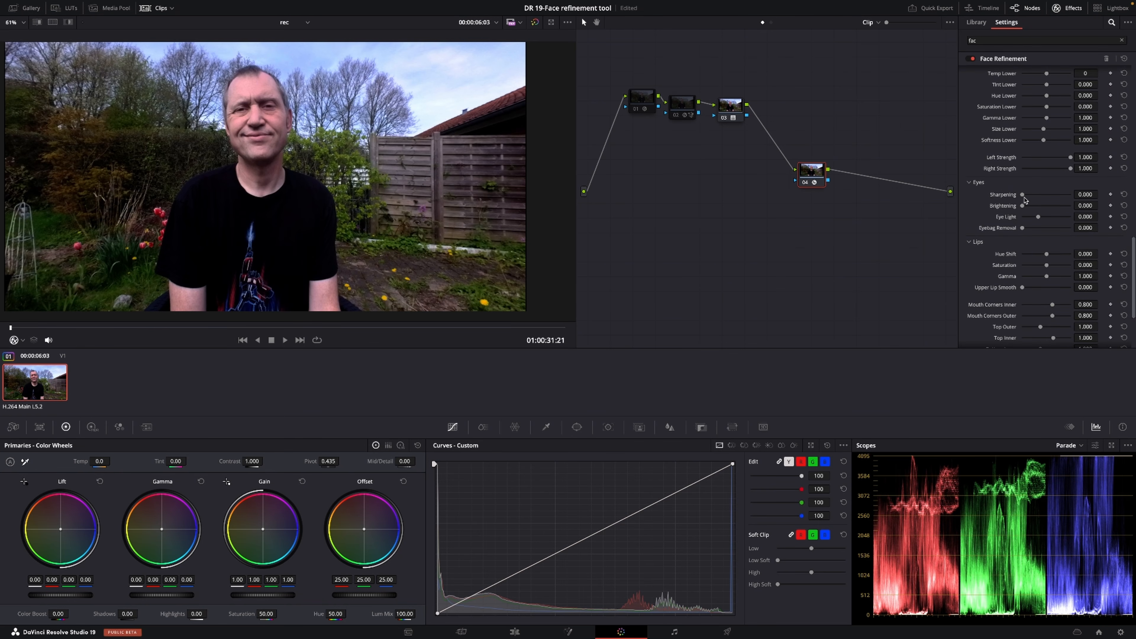
left_click_drag(1025, 197, 1135, 227)
left_click_drag(1127, 227, 944, 218)
left_click_drag(1022, 217, 1051, 223)
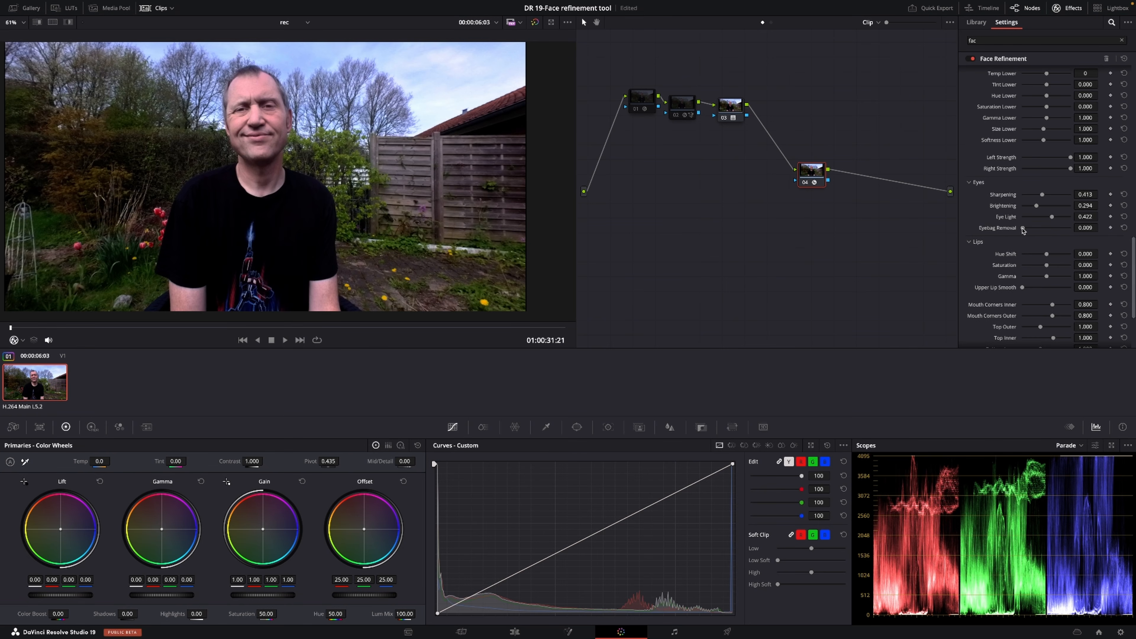
mouse_move(1023, 228)
left_mouse_down()
mouse_move(1079, 239)
mouse_move(989, 229)
mouse_move(1038, 228)
left_mouse_up()
scroll(998, 243, "down", 3)
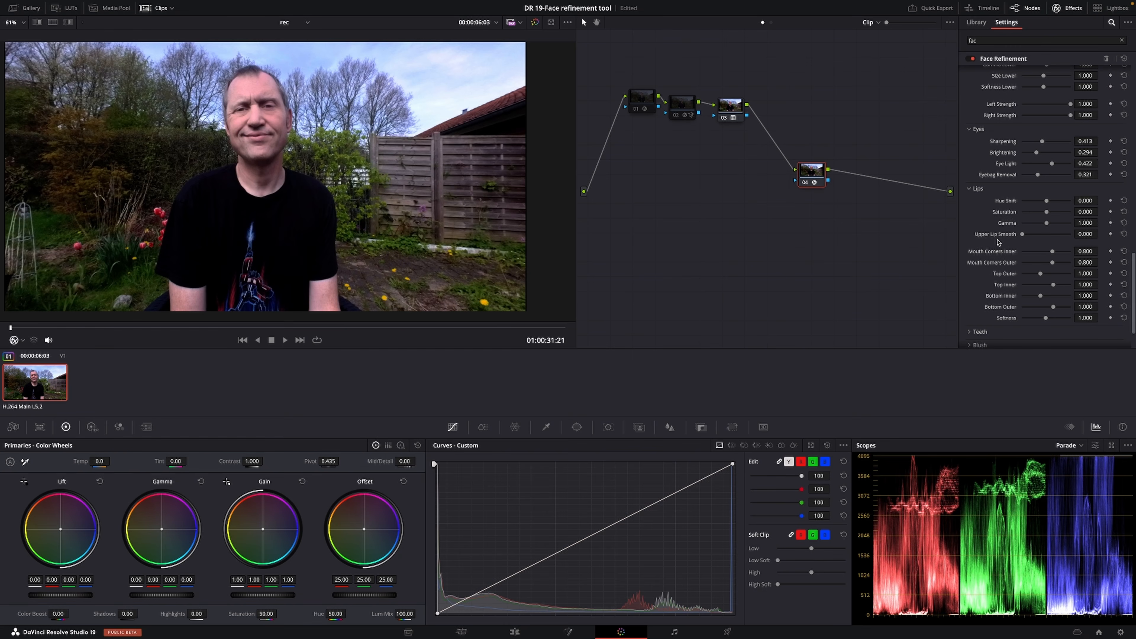
Try a different Mouth Corners Inner value for the lips and reset it
scroll(999, 243, "down", 2)
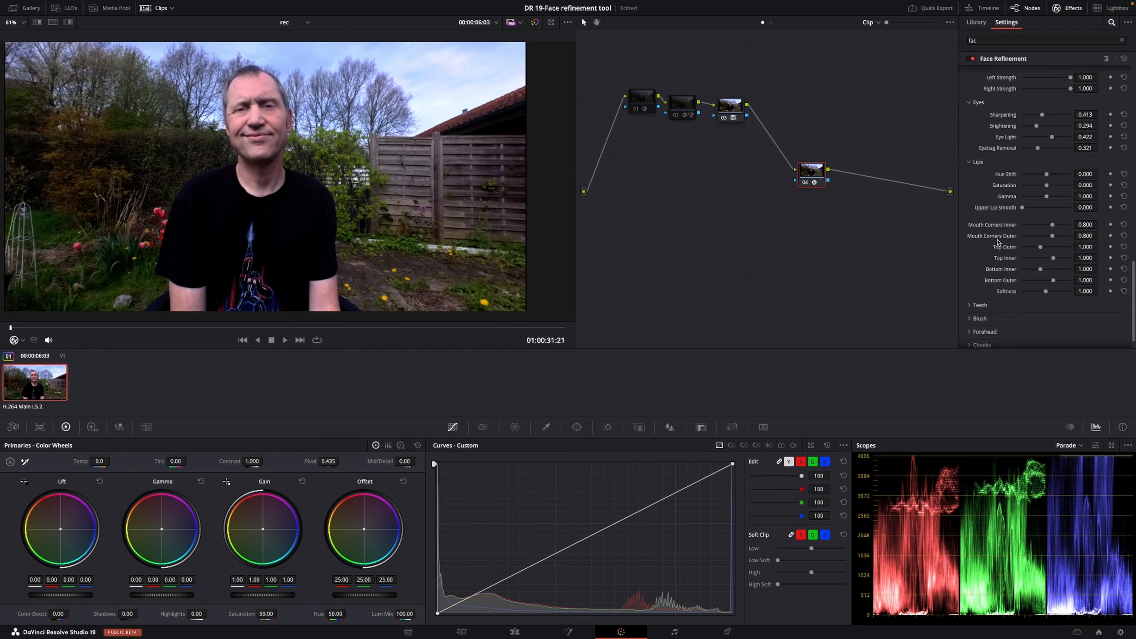
left_click_drag(1054, 228, 992, 225)
double_click(996, 226)
scroll(1009, 229, "down", 1)
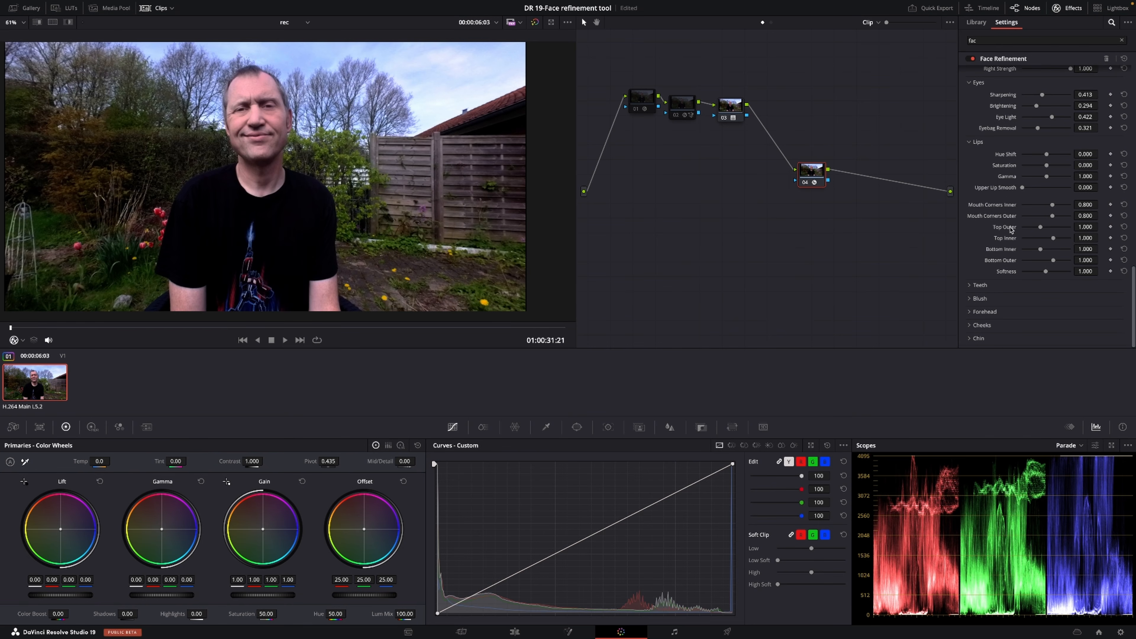
Expand the Teeth controls and set the Blush to Hue 0.358, Saturation 0.376 and Size 0.303
left_click(969, 286)
scroll(979, 281, "down", 2)
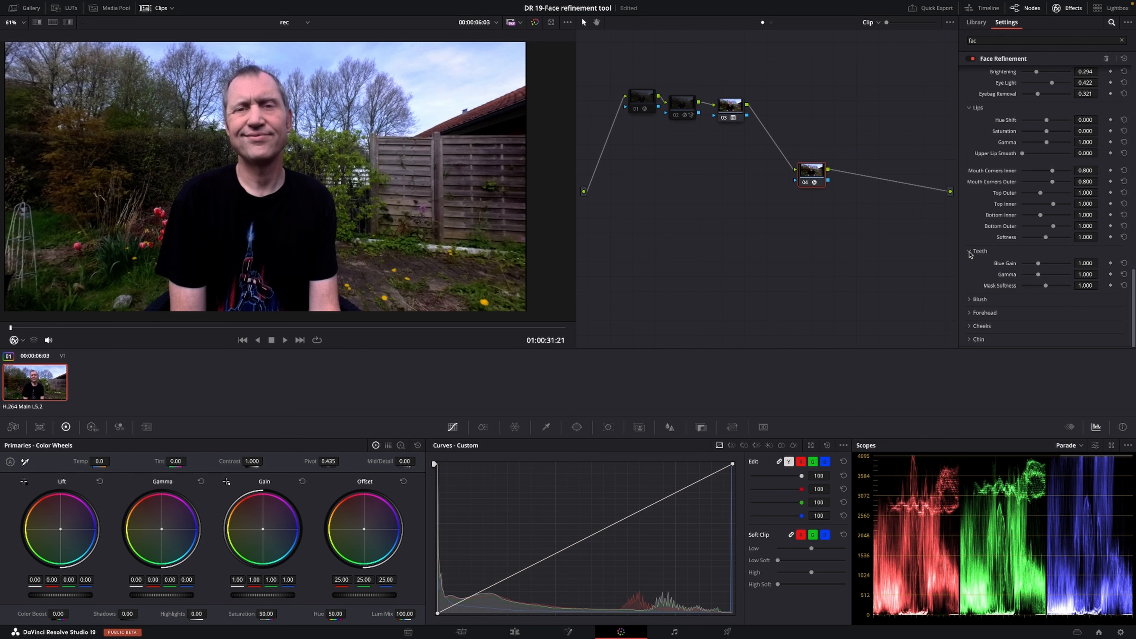
left_click(970, 300)
scroll(1038, 321, "down", 1)
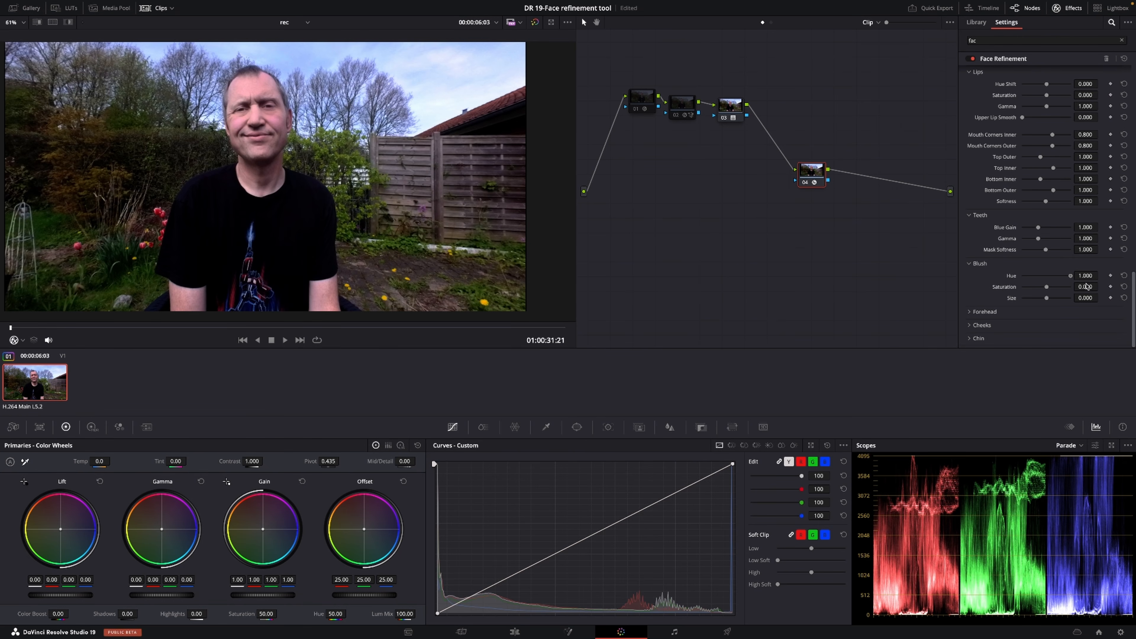
left_click_drag(1070, 275, 1055, 293)
left_click_drag(1047, 298, 1022, 299)
double_click(1012, 299)
left_click_drag(1046, 298, 1053, 300)
Try a positive Hue shift on the Forehead and reset it
left_click(997, 309)
scroll(998, 309, "down", 2)
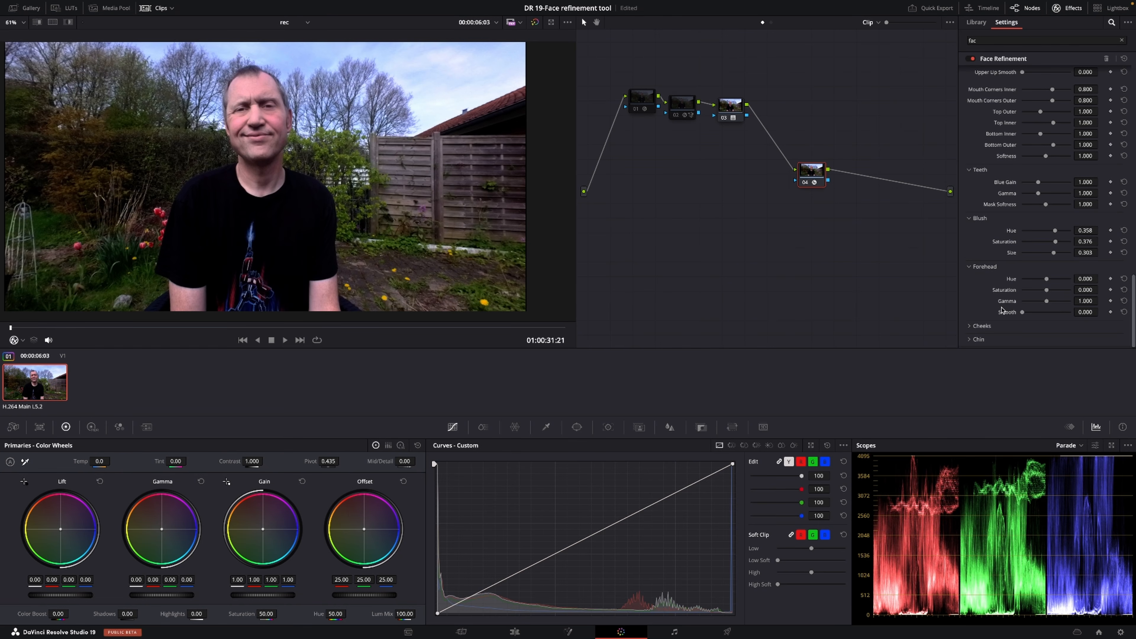
left_click_drag(1046, 280, 1056, 282)
double_click(1012, 280)
scroll(985, 288, "down", 1)
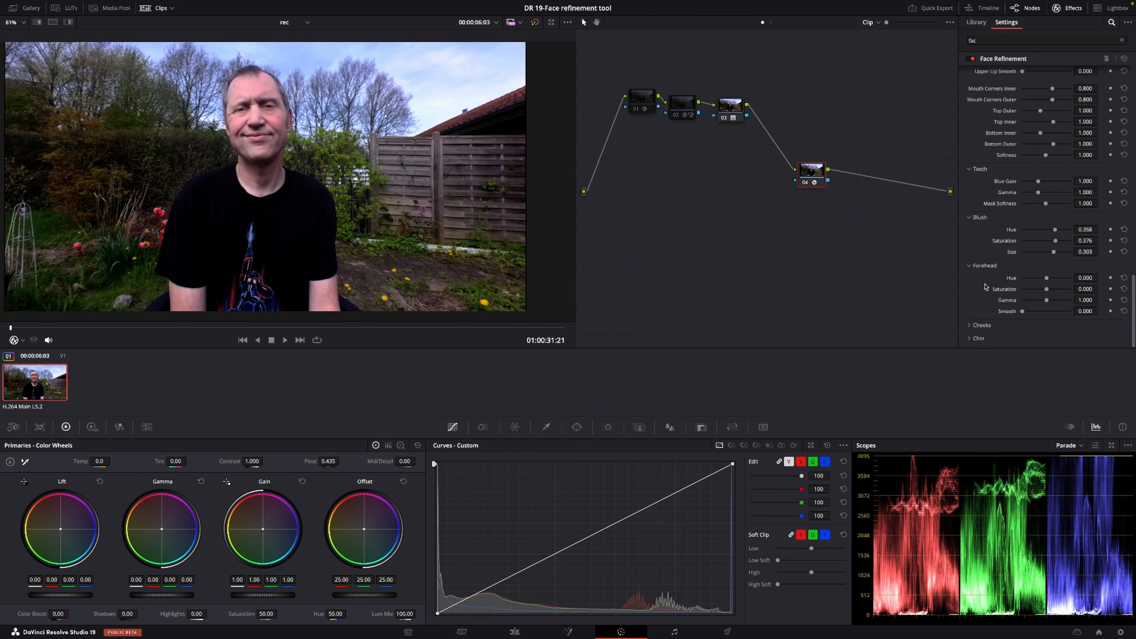
Try a positive Hue shift on the Cheeks and reset it
left_click(971, 325)
scroll(988, 315, "down", 1)
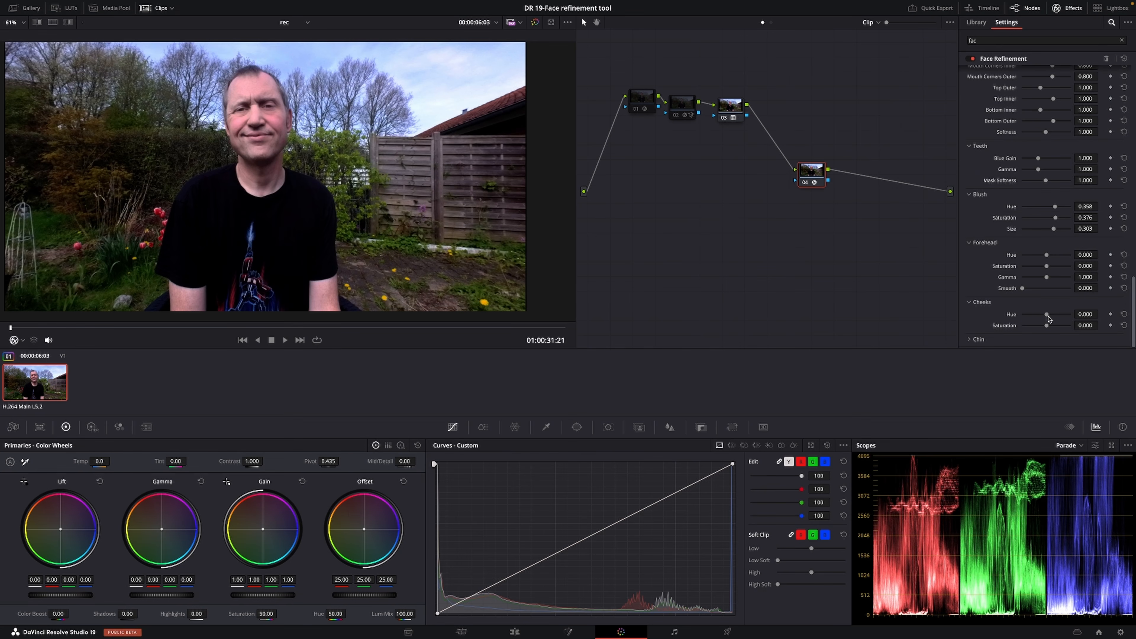
mouse_move(1047, 315)
left_mouse_down()
mouse_move(1091, 321)
mouse_move(997, 309)
mouse_move(1053, 318)
left_mouse_up()
double_click(1010, 315)
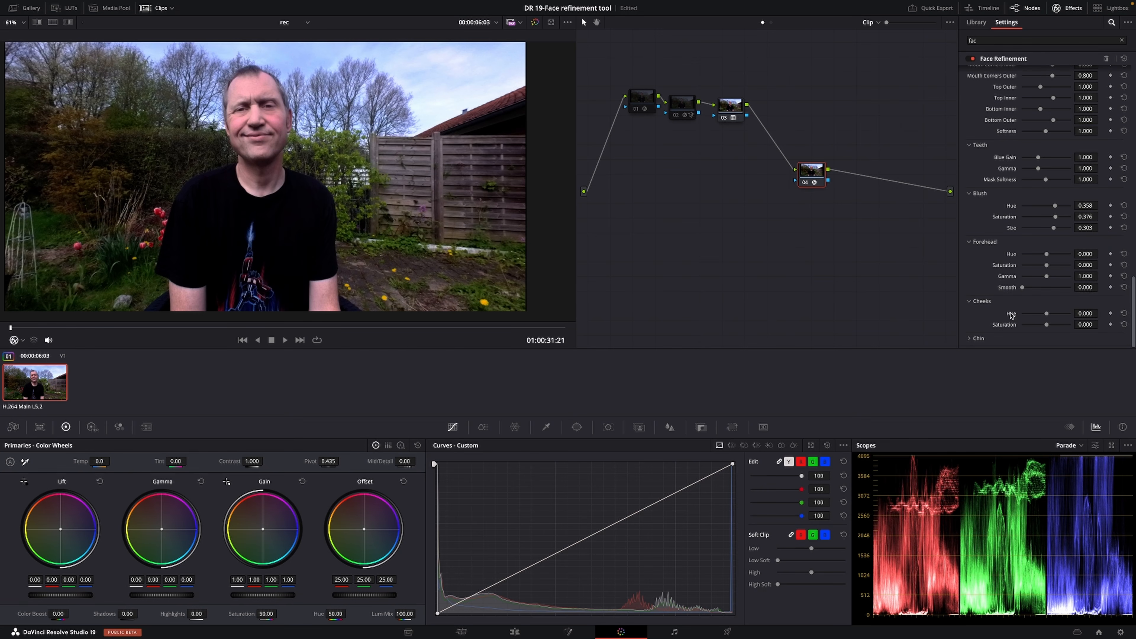
Try the Chin Hue and Saturation at 1.000 and reset them
left_click(970, 340)
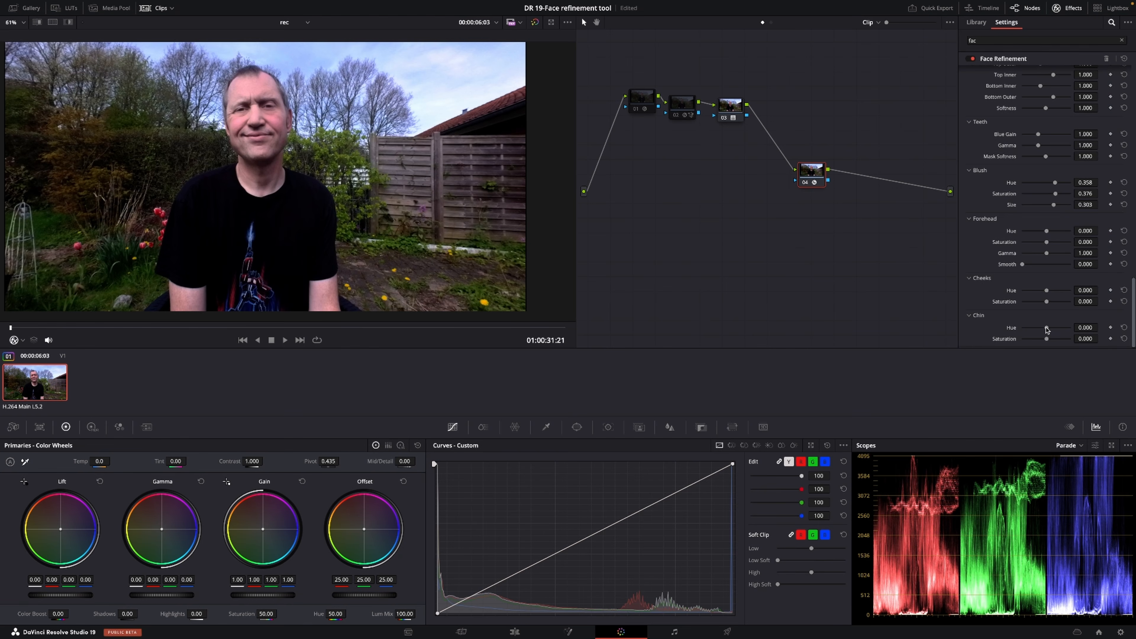
left_click_drag(1047, 328, 1085, 348)
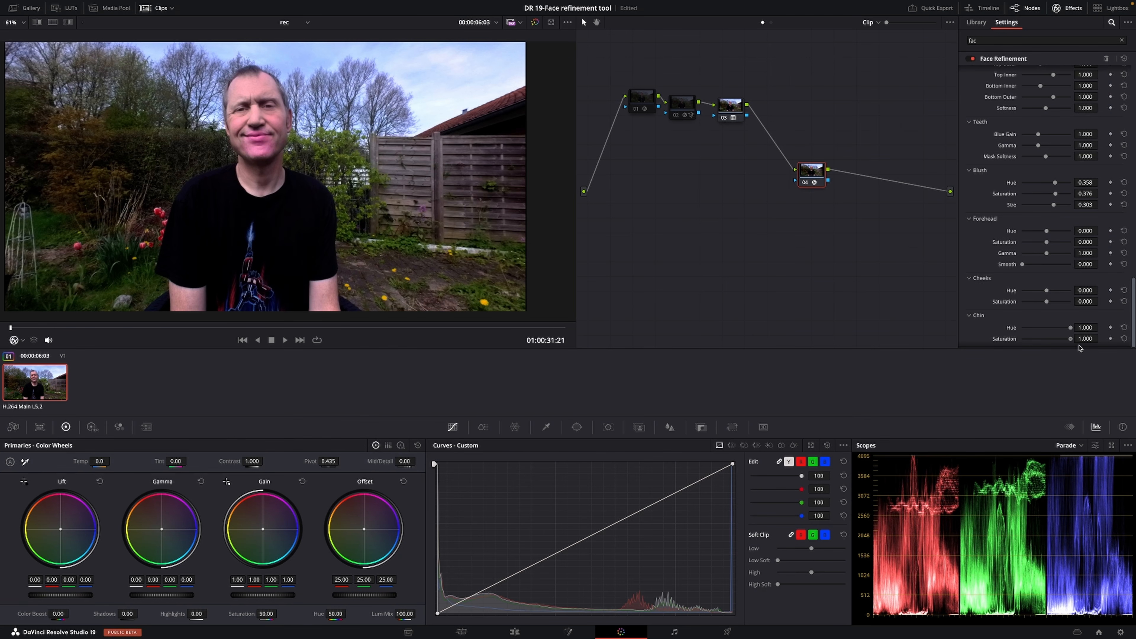
double_click(1012, 340)
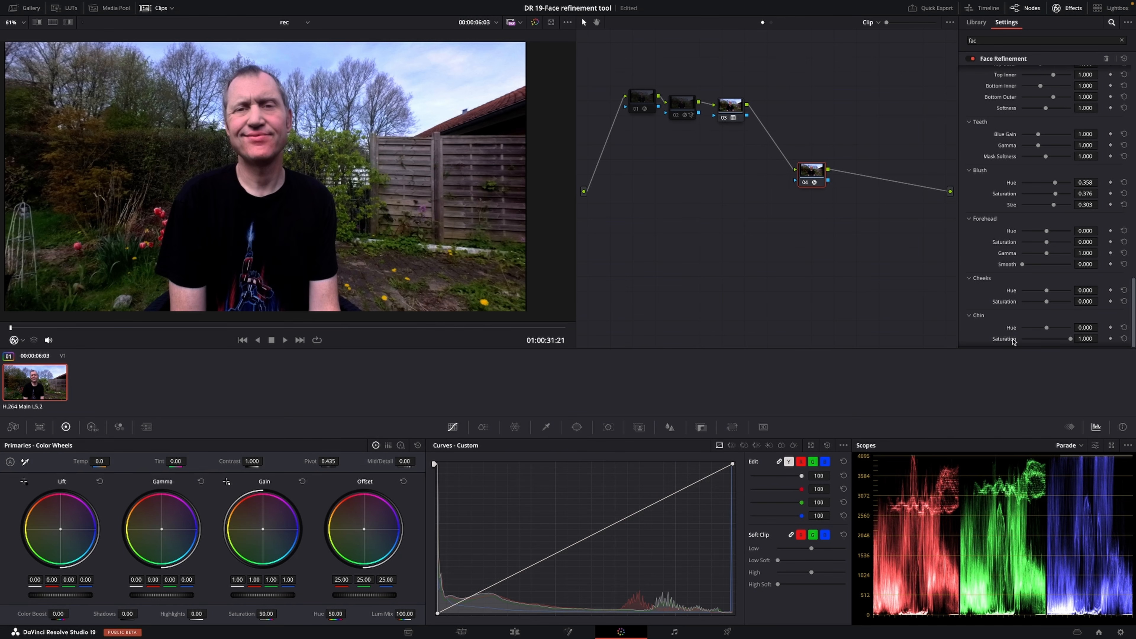